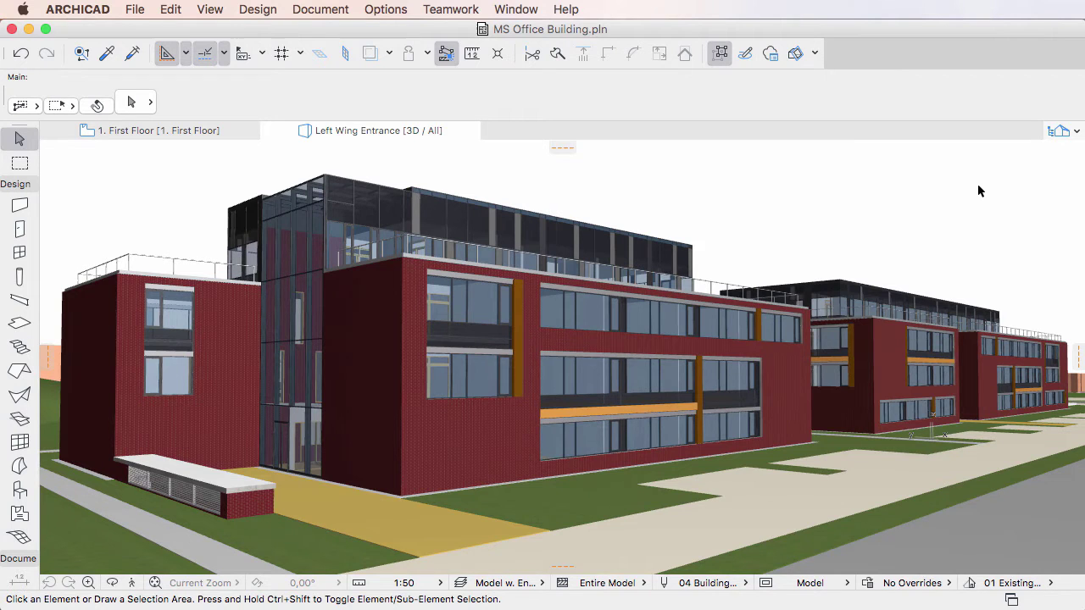
# Review the Purchase Price property in the Property Manager, then close it without changes
pyautogui.click(397, 10)
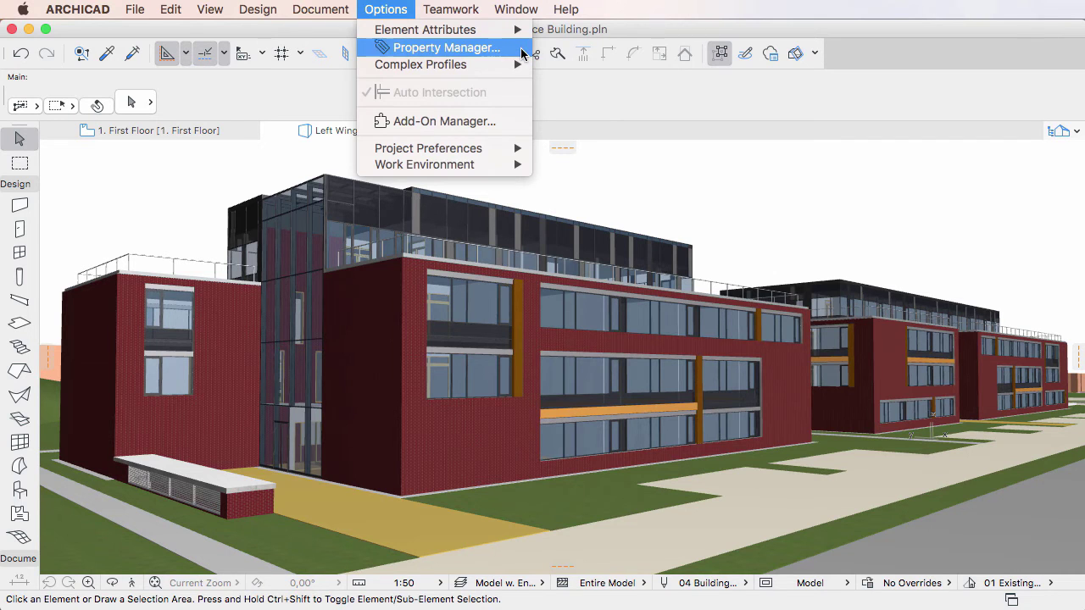
pyautogui.click(521, 48)
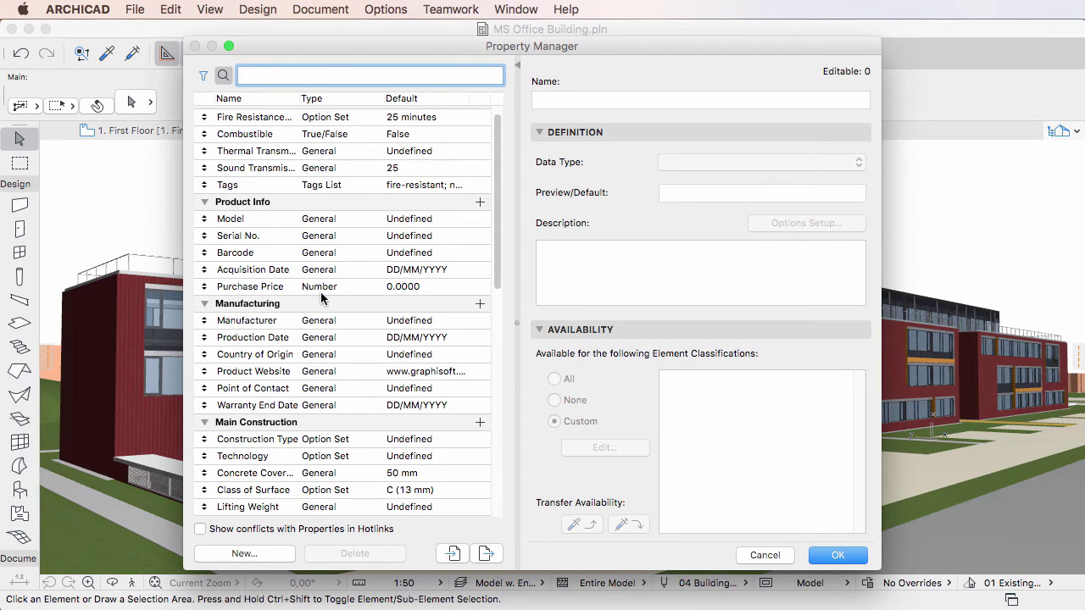
pyautogui.click(263, 289)
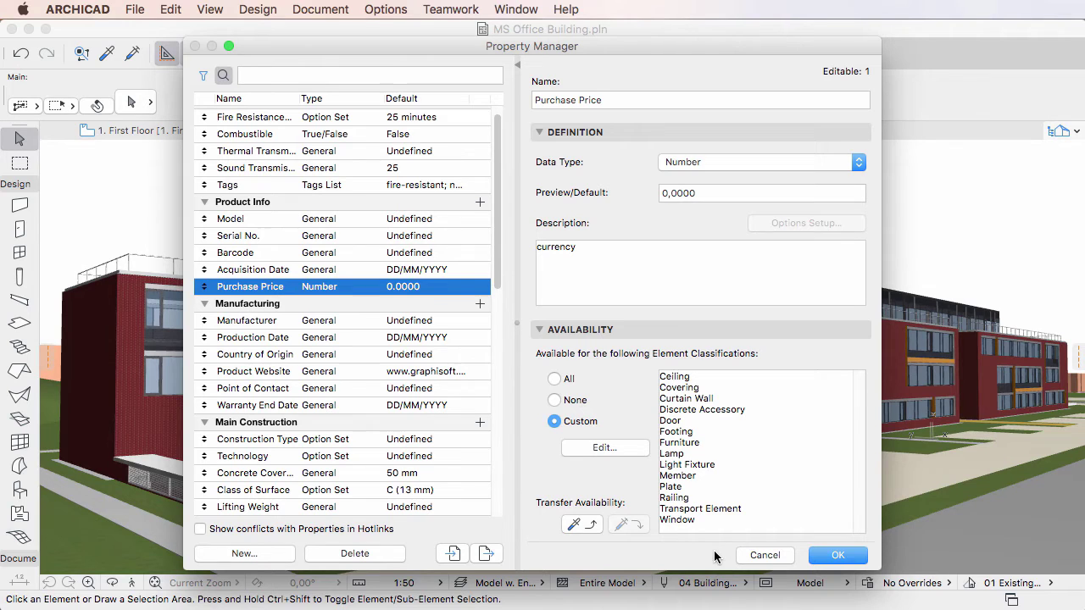
pyautogui.click(763, 555)
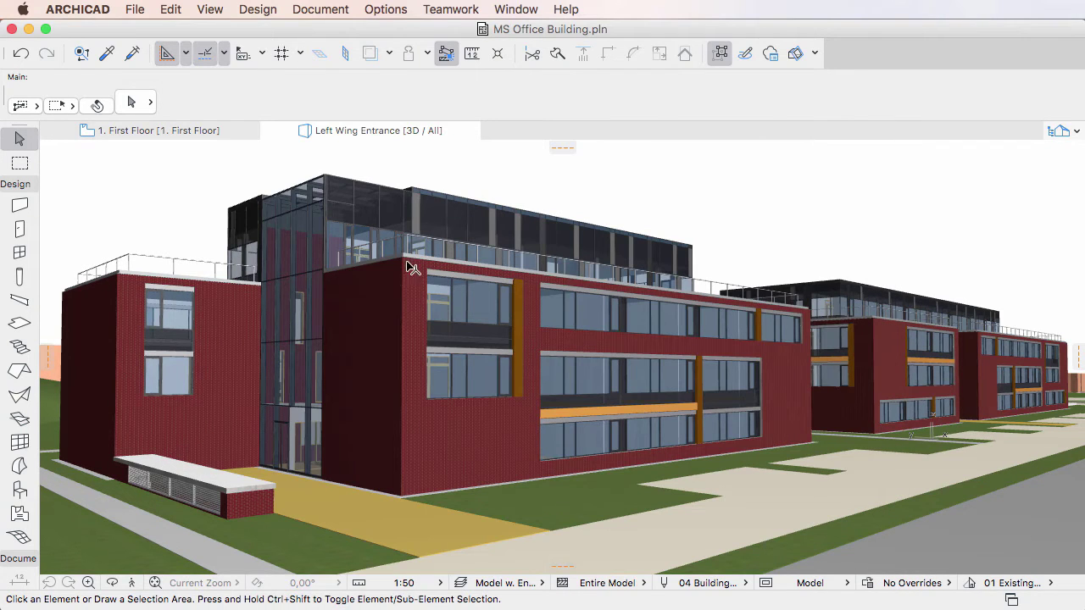
# Change the Slab tool's default element classification from Slab to Ceiling
pyautogui.doubleClick(18, 325)
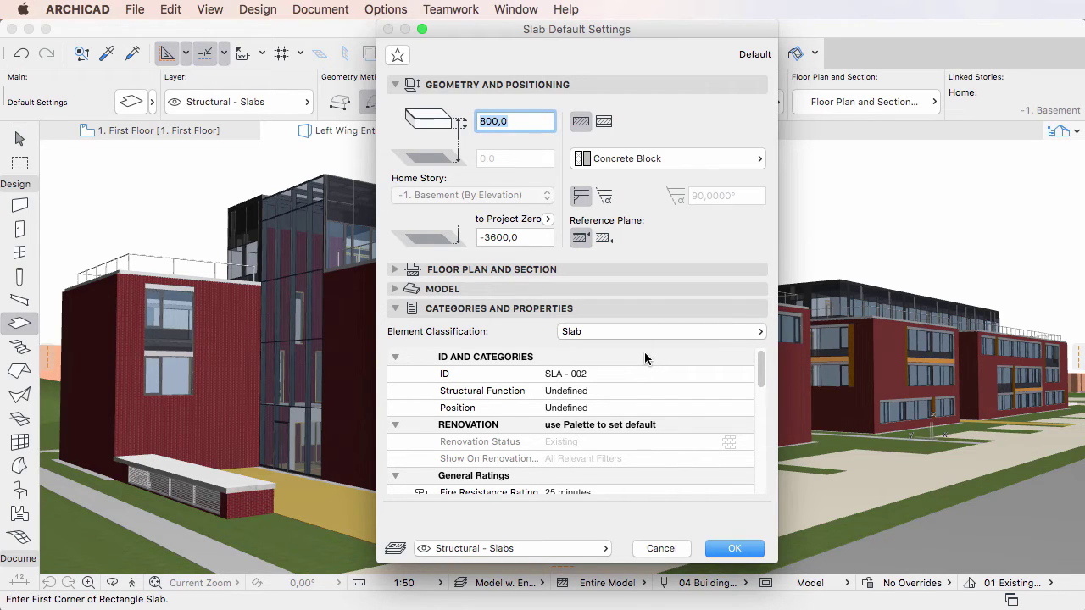
pyautogui.click(721, 330)
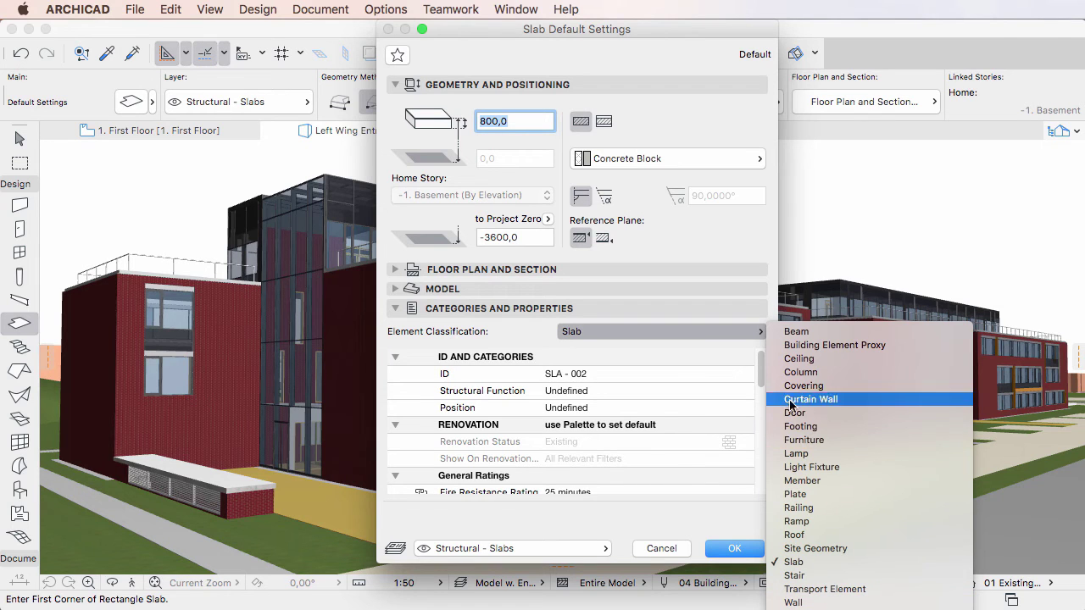
pyautogui.click(873, 360)
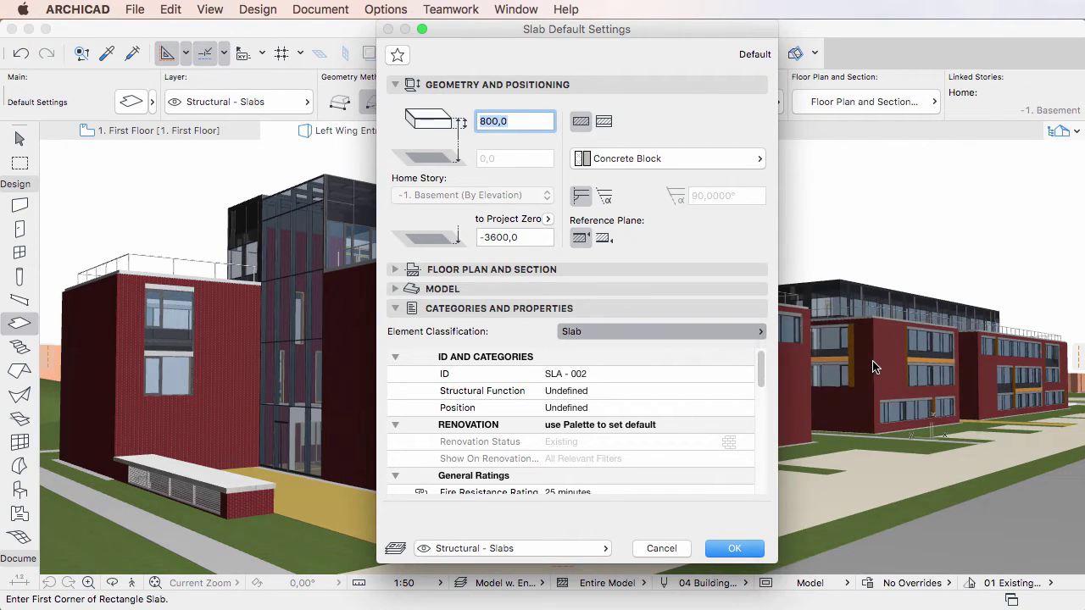
pyautogui.click(738, 549)
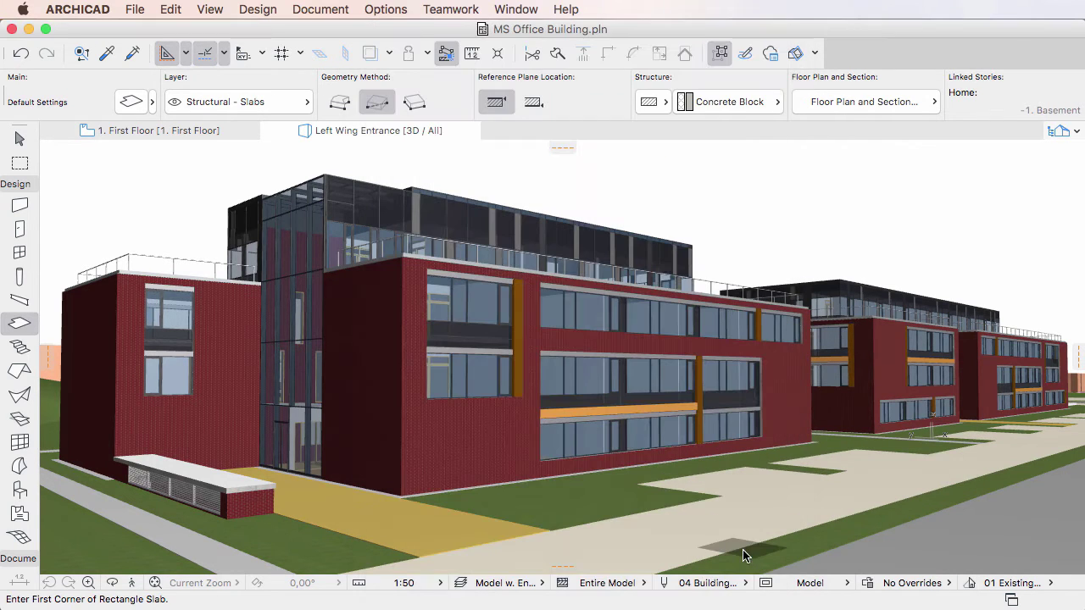
pyautogui.click(20, 208)
# Change the Wall tool's default element classification from Wall to Footing
pyautogui.doubleClick(20, 207)
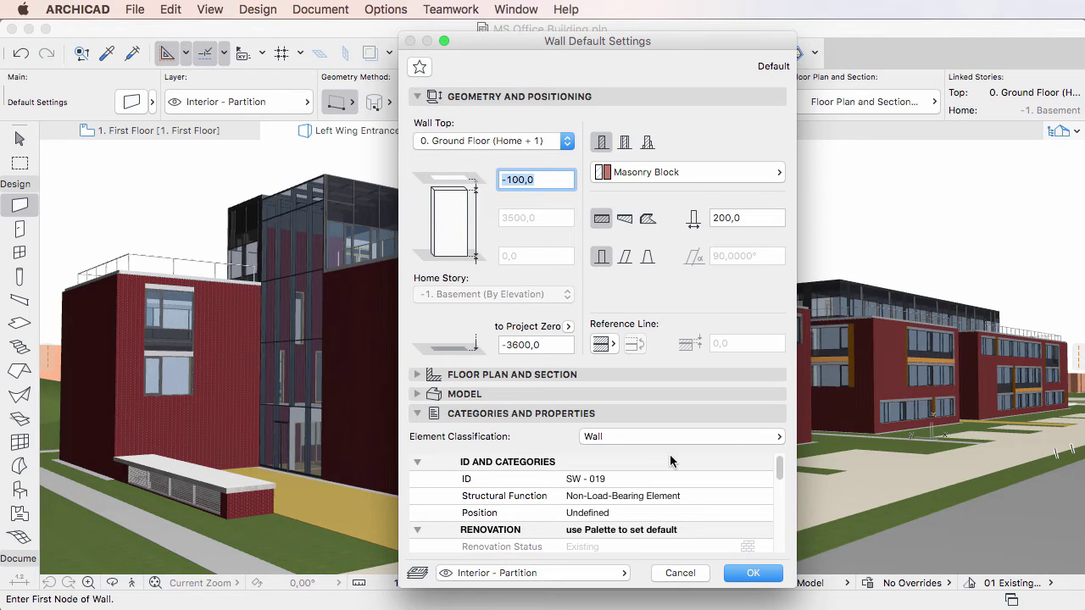
pyautogui.click(740, 436)
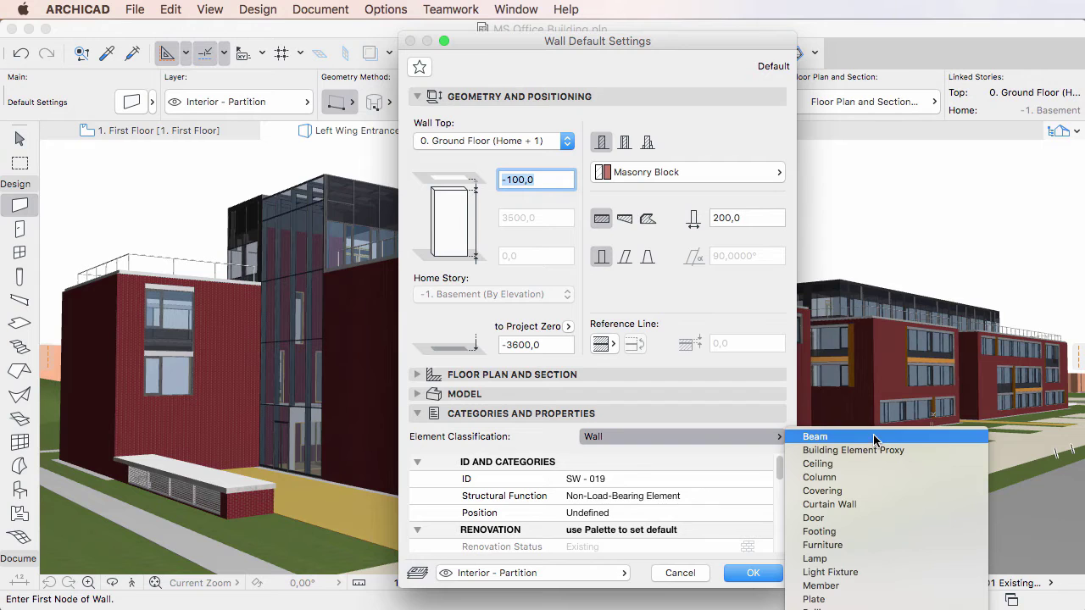
pyautogui.click(875, 532)
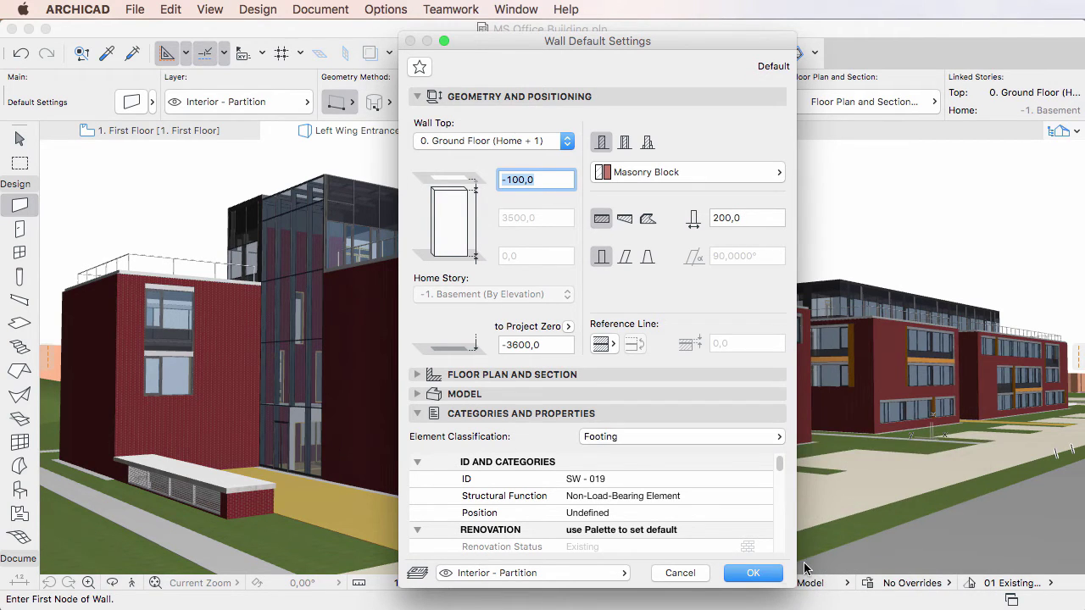
pyautogui.click(753, 574)
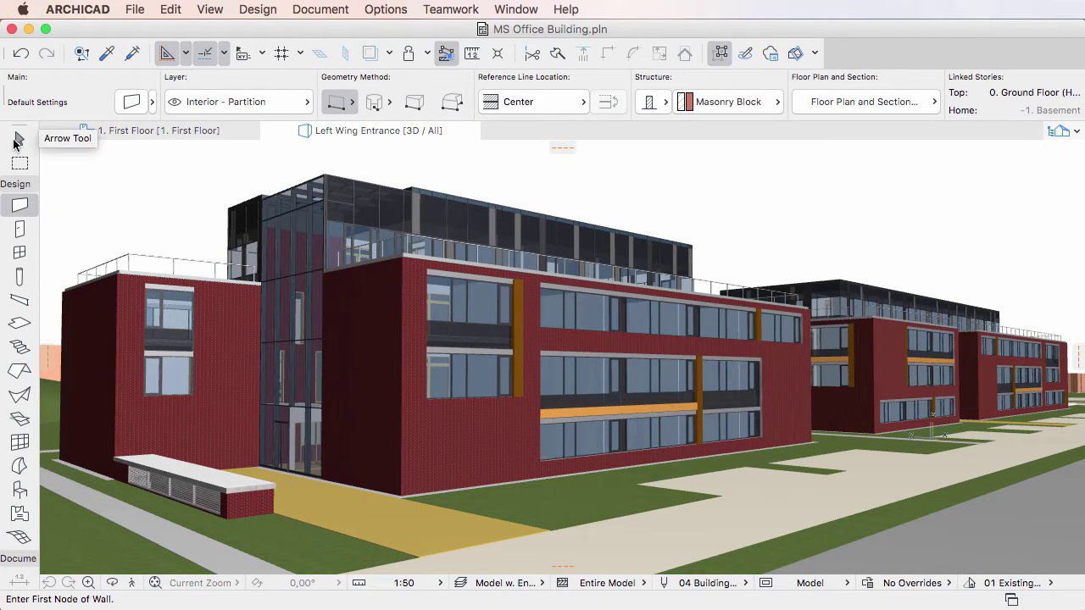
# With the Arrow tool active, reopen the Property Manager and show the Tags property's details
pyautogui.click(20, 139)
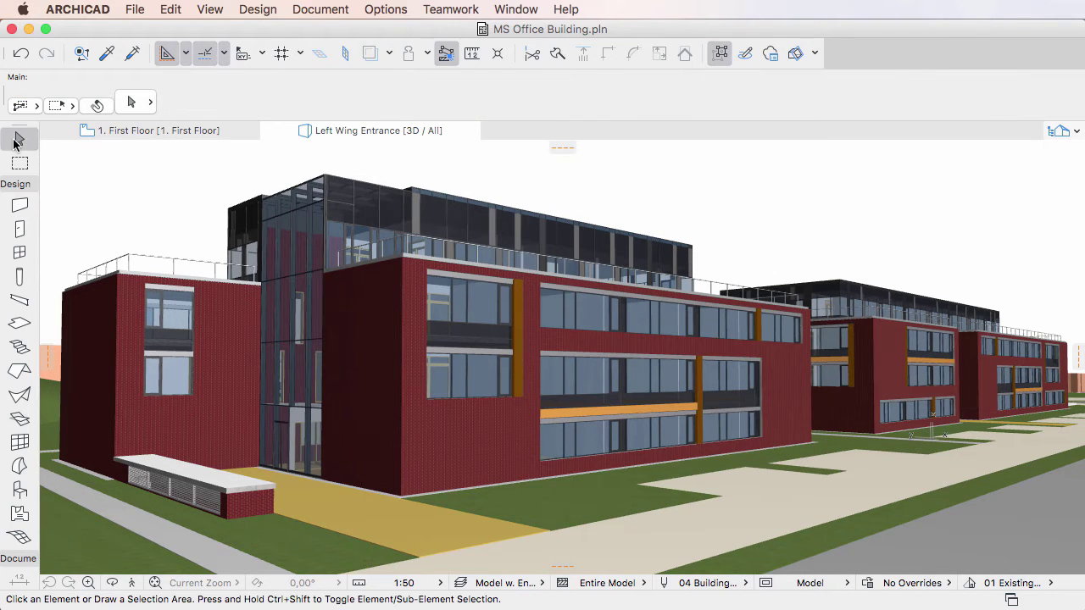
pyautogui.click(387, 10)
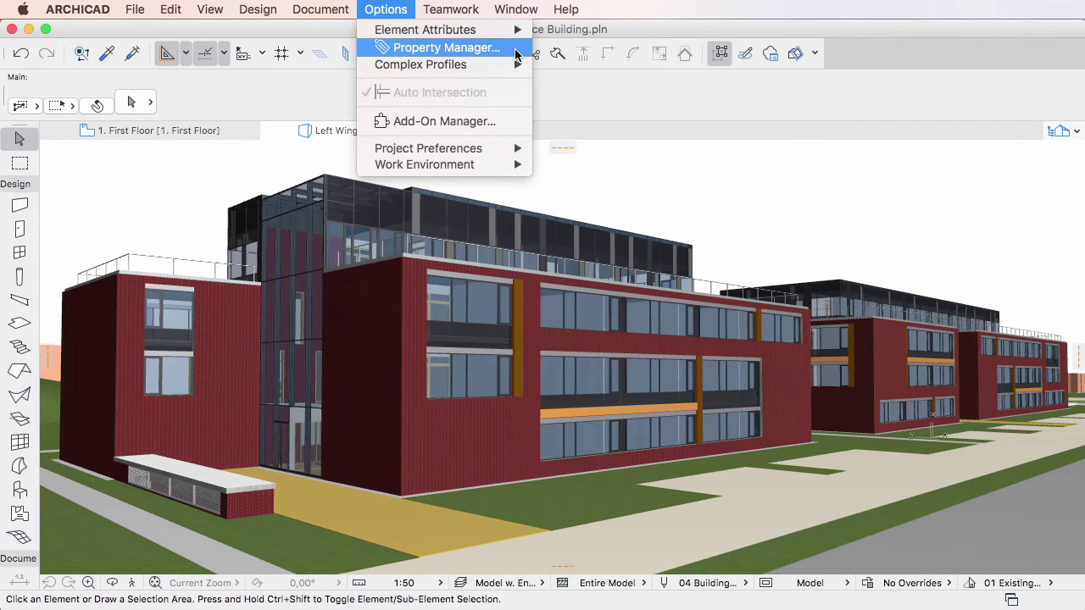
pyautogui.click(515, 53)
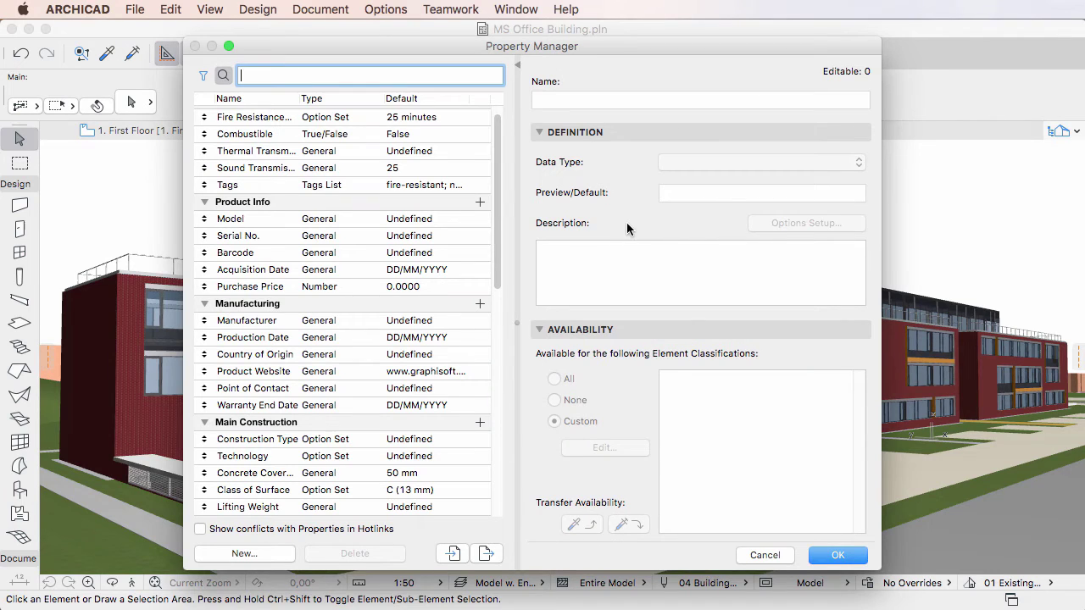
pyautogui.click(245, 219)
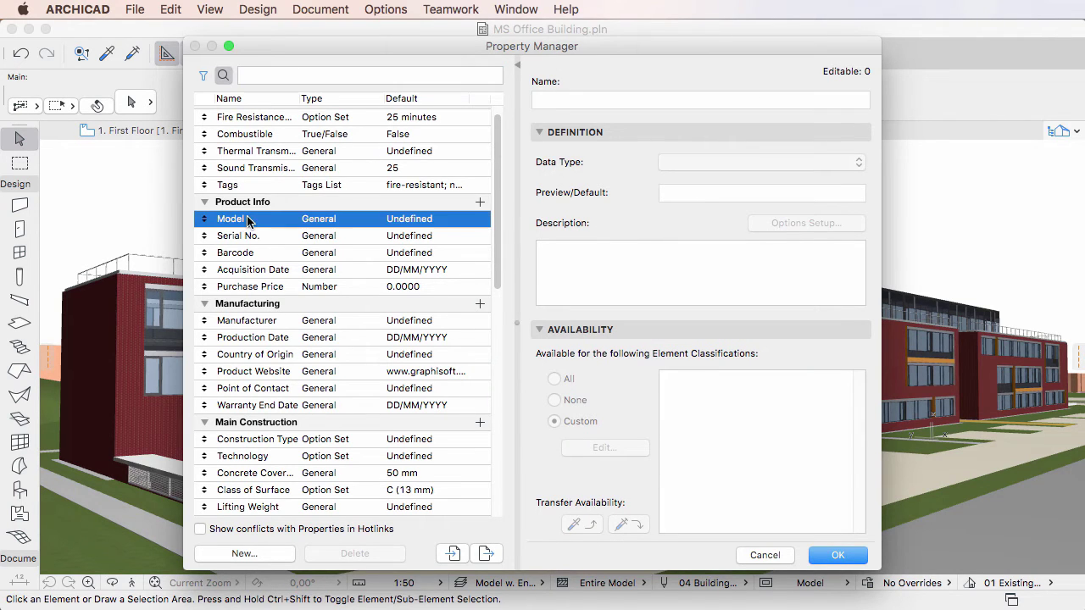
pyautogui.keyDown('shift'); pyautogui.click(242, 289); pyautogui.keyUp('shift')
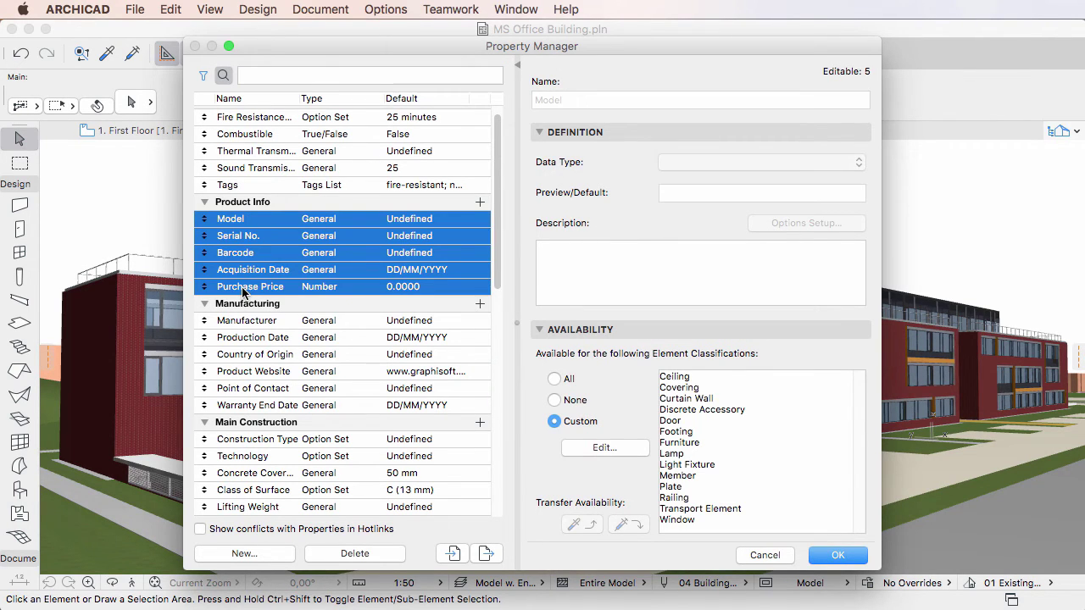
pyautogui.keyDown('super'); pyautogui.click(252, 423); pyautogui.keyUp('super')
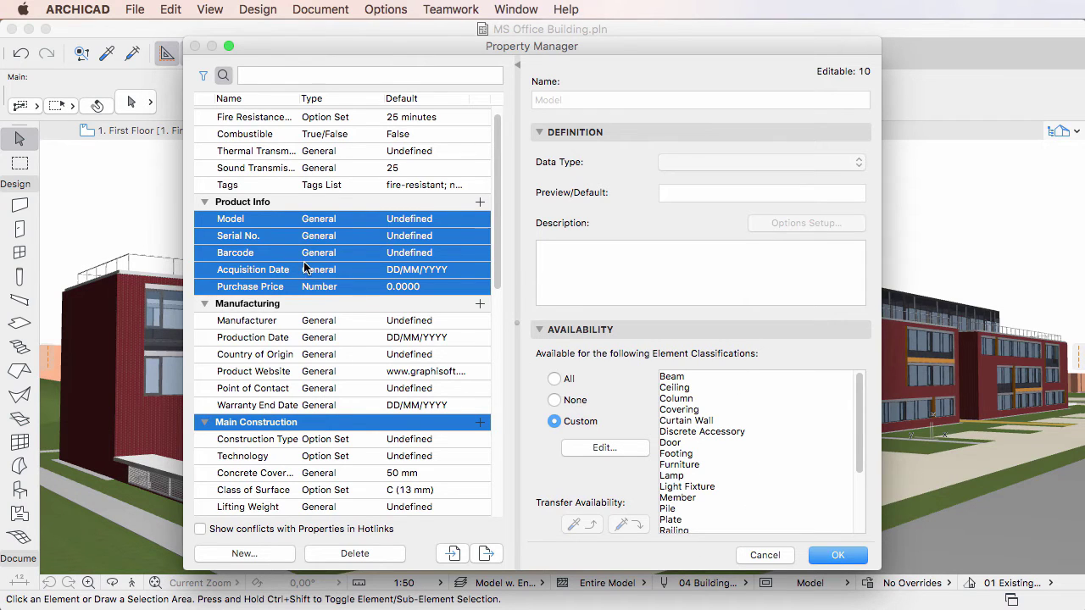
pyautogui.click(261, 190)
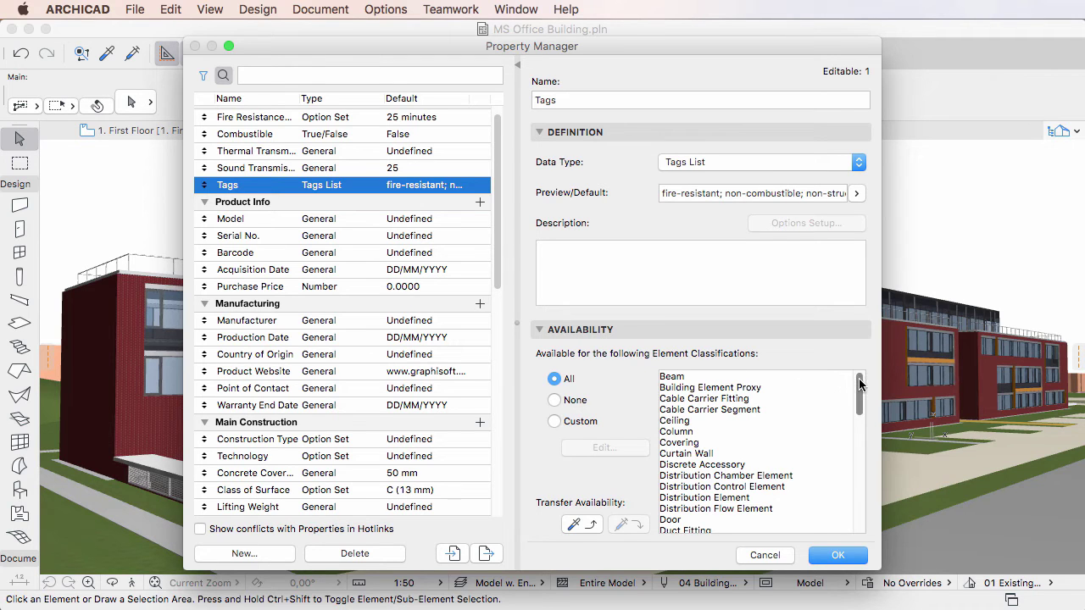
# Switch the Tags property's availability to Custom and open its Edit Availability dialog
pyautogui.moveTo(859, 384)
pyautogui.mouseDown()
pyautogui.moveTo(858, 515)
pyautogui.moveTo(859, 384)
pyautogui.mouseUp()
pyautogui.click(582, 403)
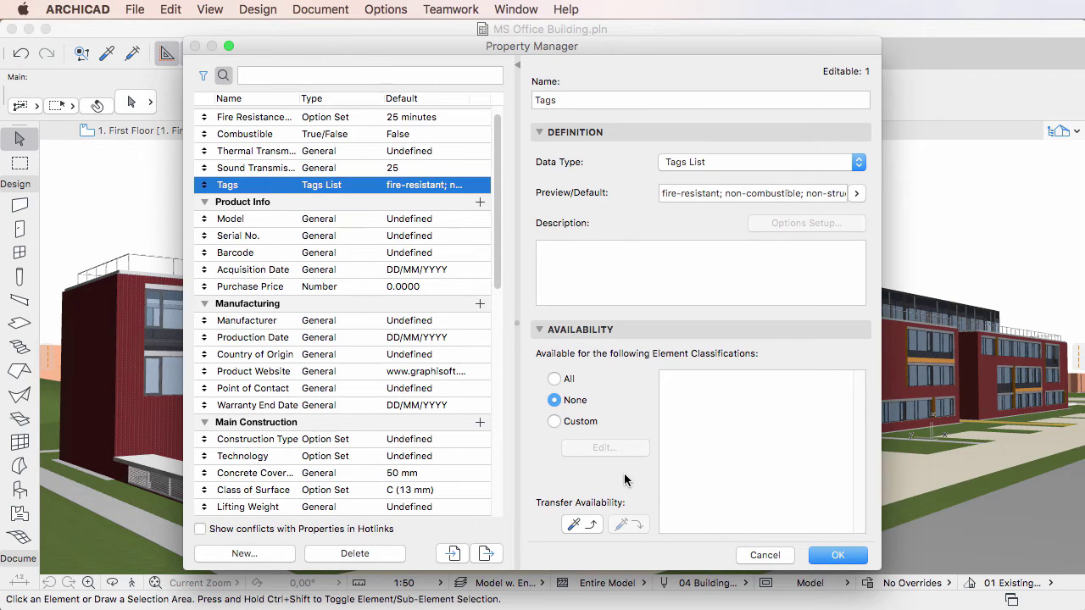
pyautogui.click(580, 423)
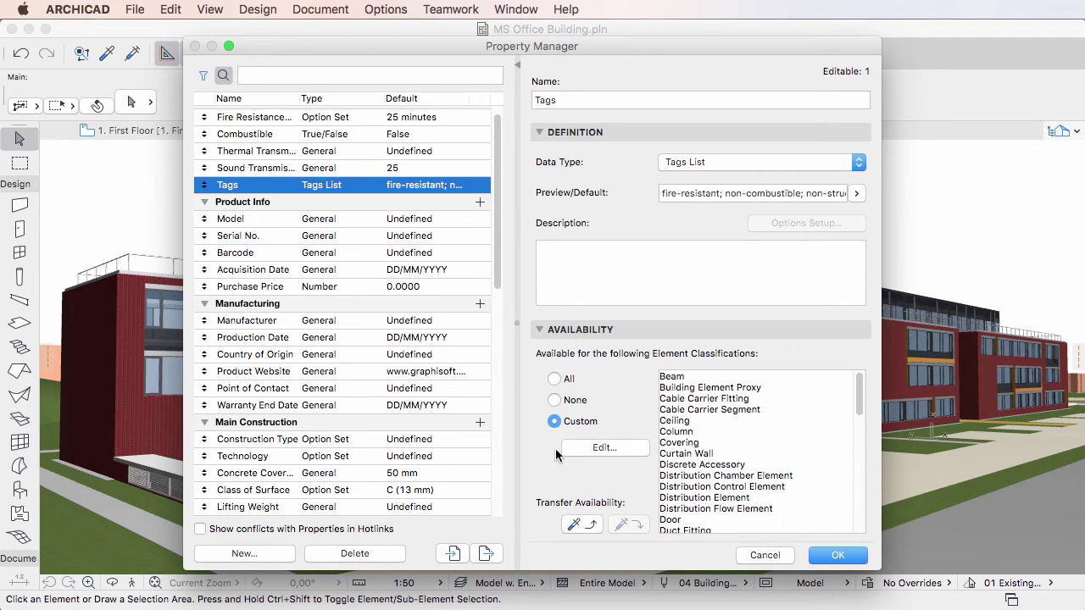
pyautogui.click(637, 446)
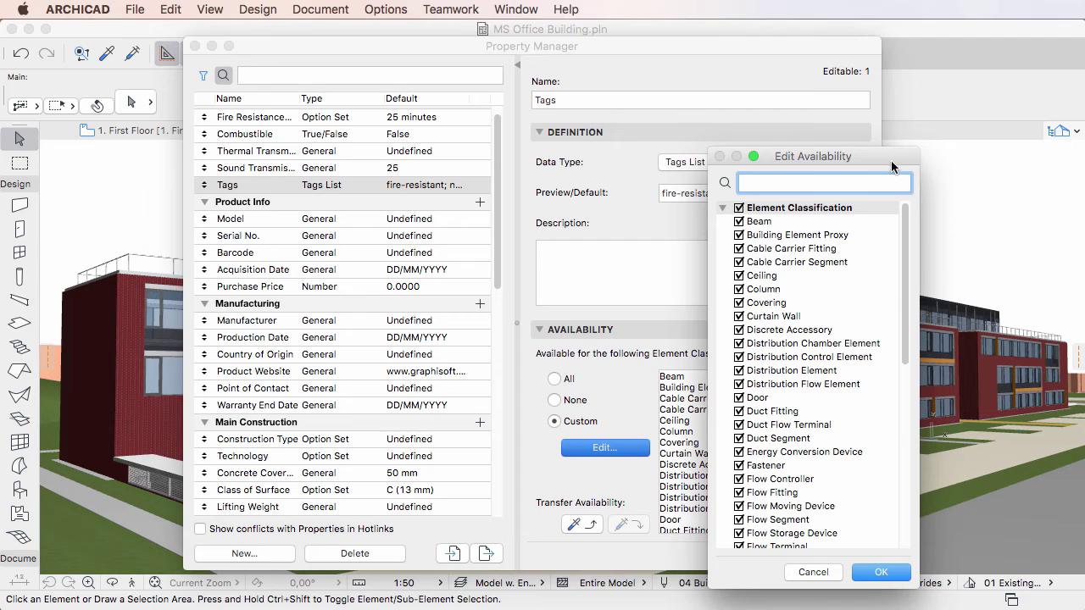
# Clear all classifications, then make Tags available to Beam, Column, Roof and Slab
pyautogui.moveTo(905, 224); pyautogui.dragTo(918, 193)
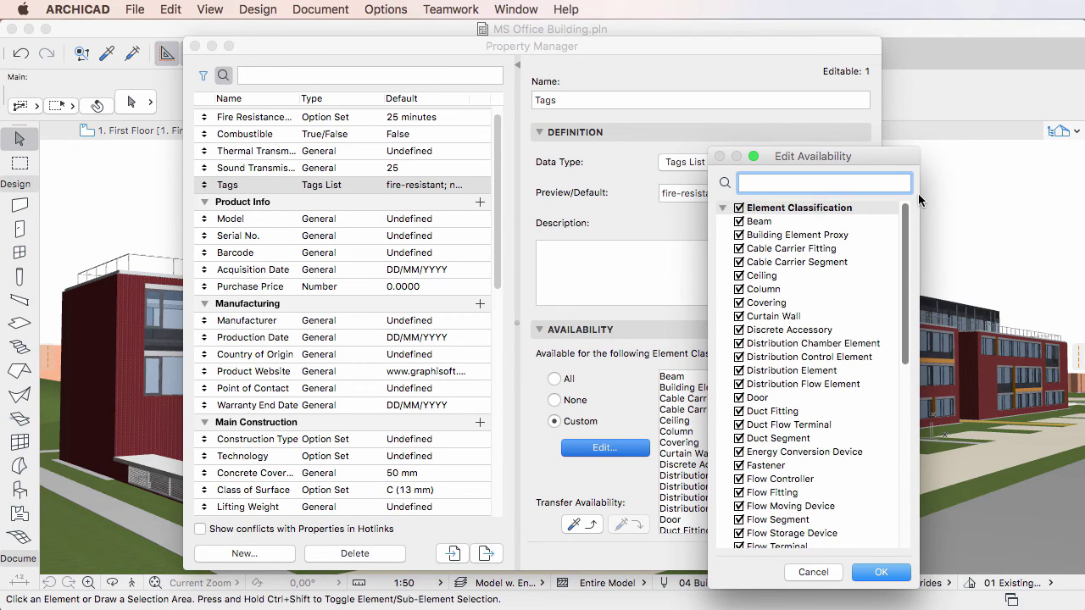
pyautogui.click(739, 209)
pyautogui.click(739, 222)
pyautogui.click(738, 289)
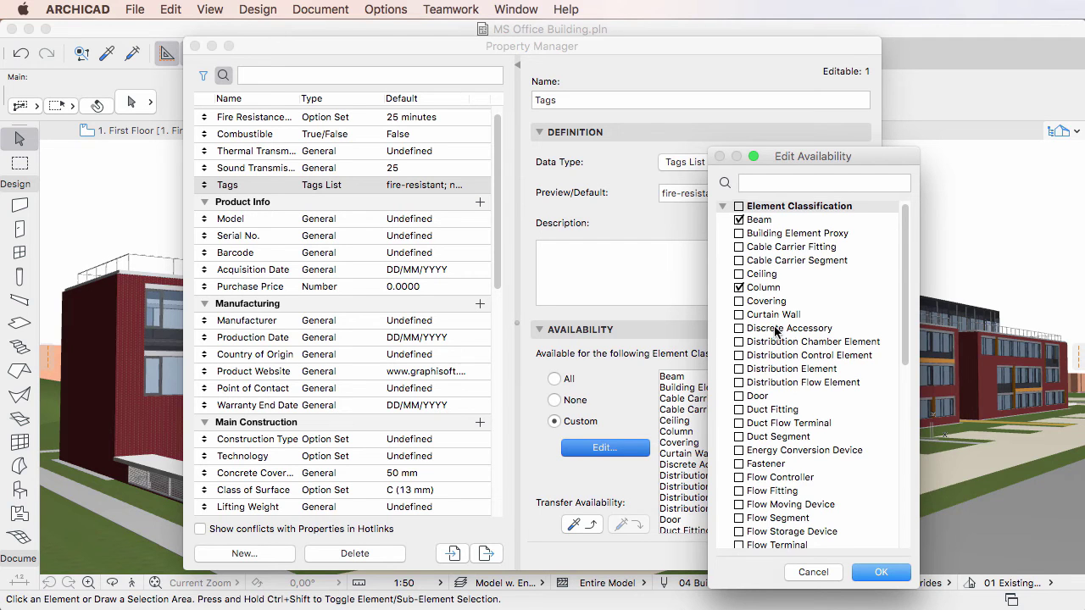
pyautogui.scroll(-10, 776, 331)
pyautogui.click(739, 406)
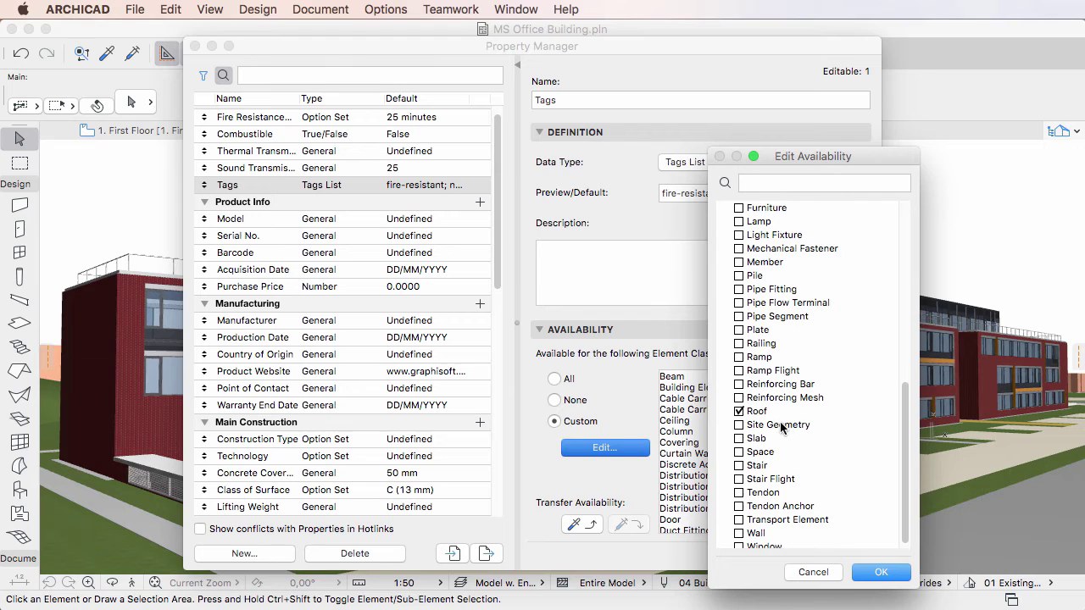
pyautogui.scroll(-1, 786, 424)
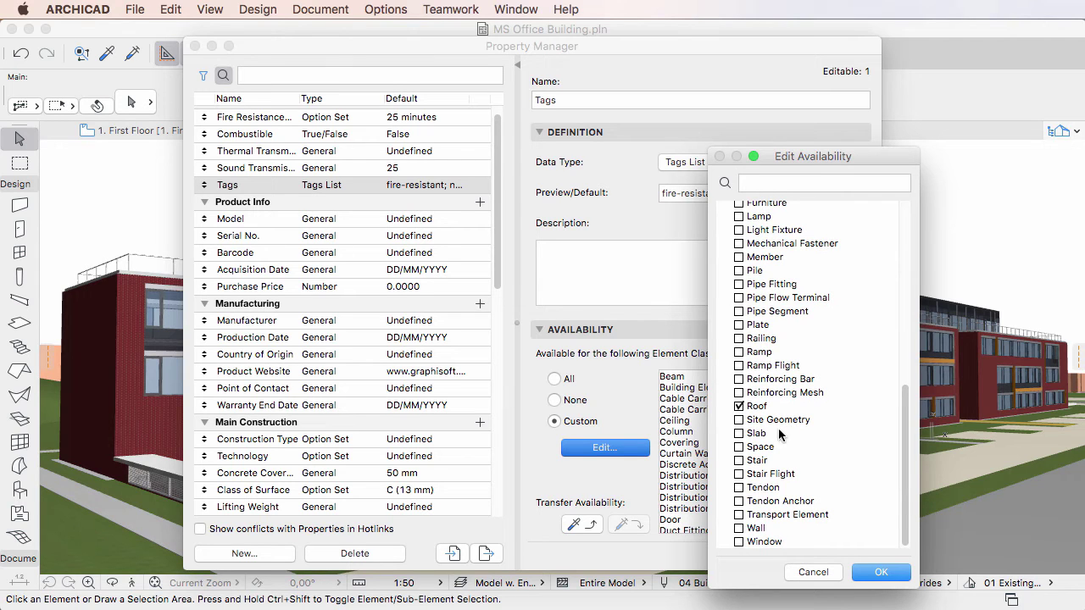
pyautogui.click(740, 435)
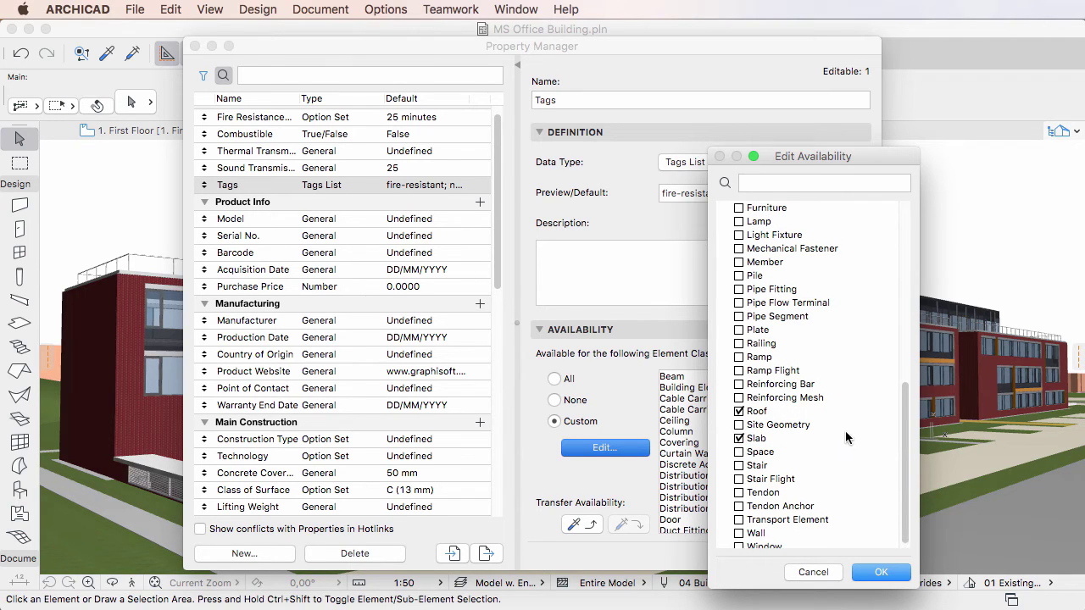
pyautogui.scroll(-1, 848, 434)
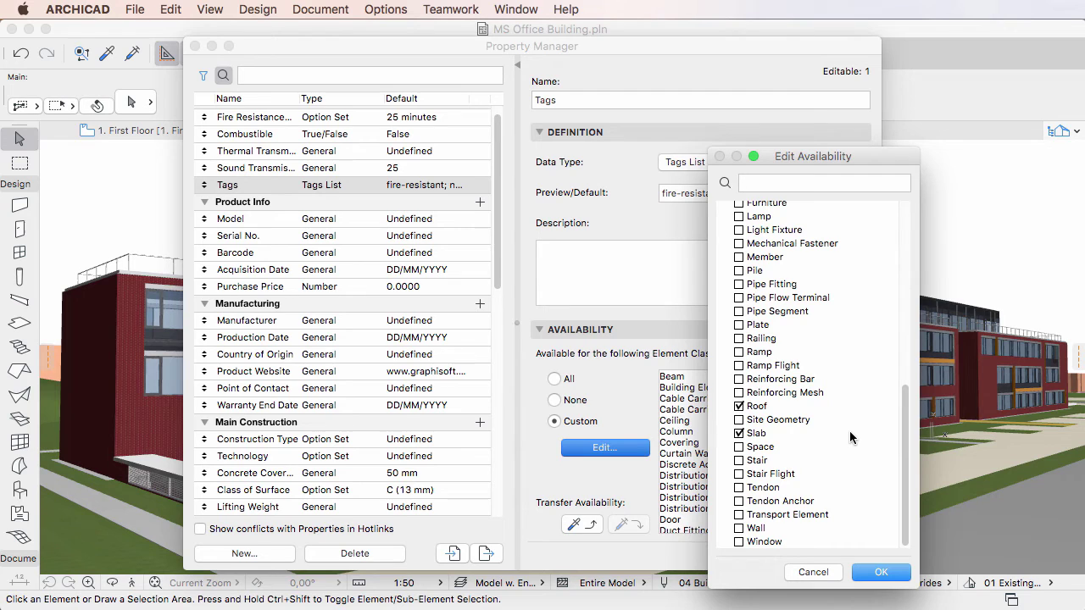
# Search 'wall', add Curtain Wall and Wall to Tags availability, and confirm
pyautogui.click(787, 181)
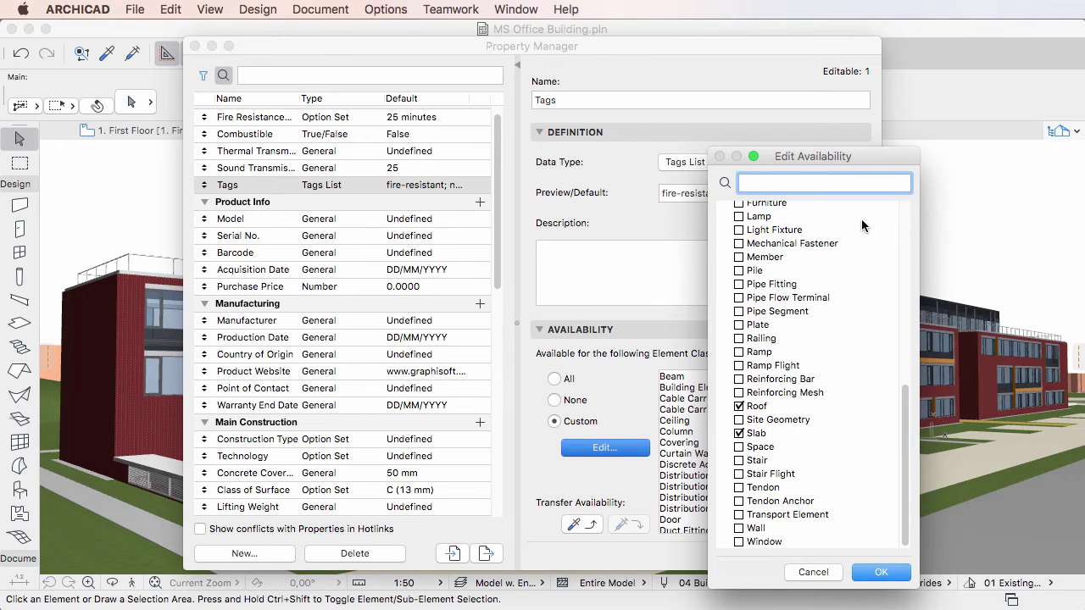
pyautogui.write('wall')
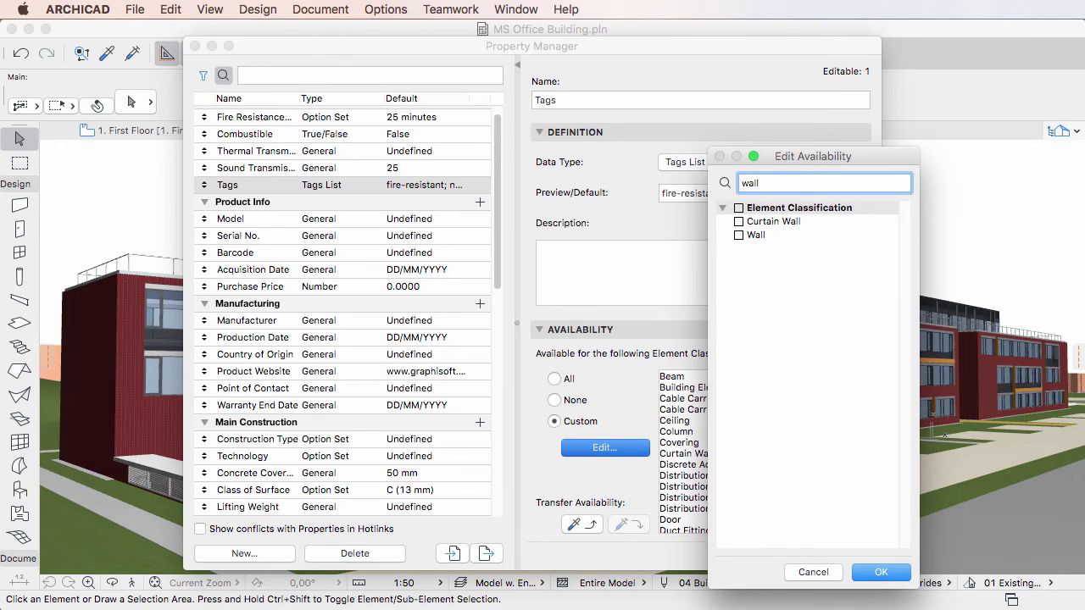
pyautogui.click(739, 222)
pyautogui.click(739, 236)
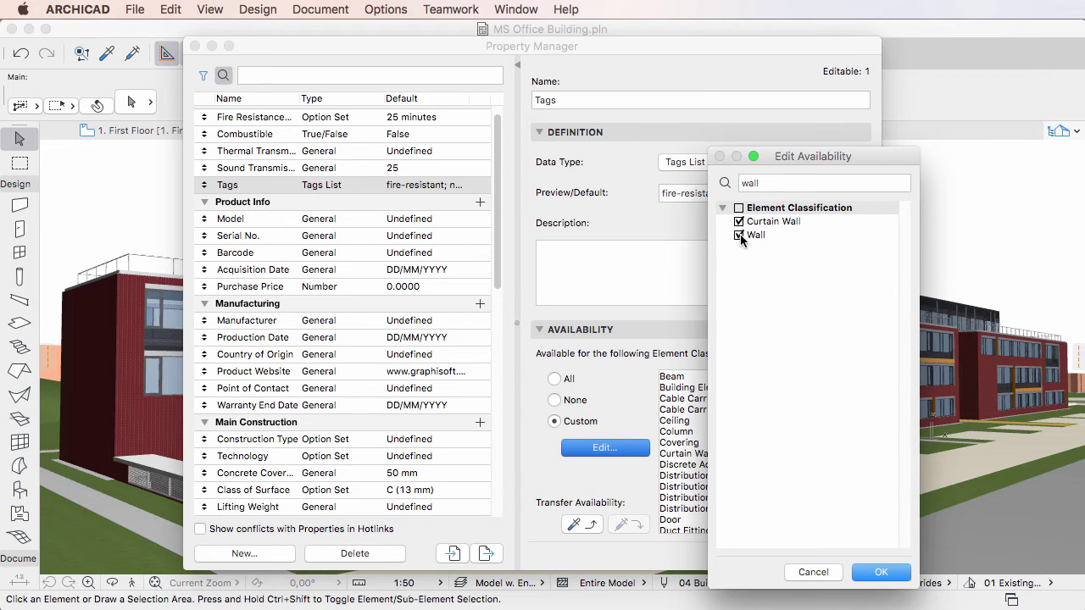
pyautogui.click(787, 184)
pyautogui.press('BackSpace')
pyautogui.press('BackSpace')
pyautogui.press('BackSpace')
pyautogui.press('BackSpace')
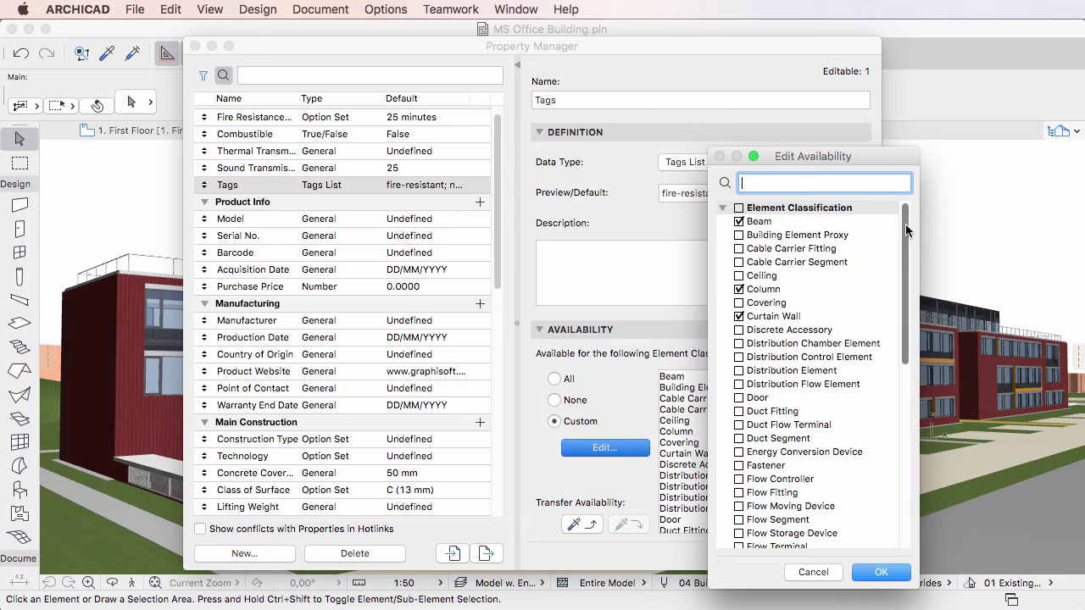
pyautogui.click(882, 572)
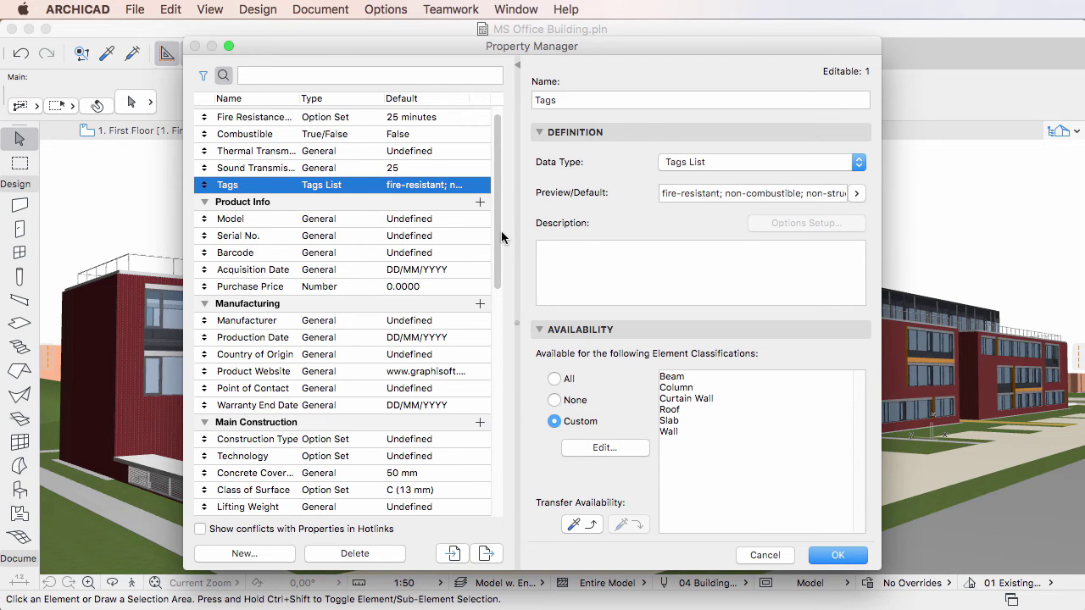
# Check the Laminated property's availability, then accept the Property Manager changes
pyautogui.moveTo(501, 238); pyautogui.dragTo(495, 444)
pyautogui.click(272, 315)
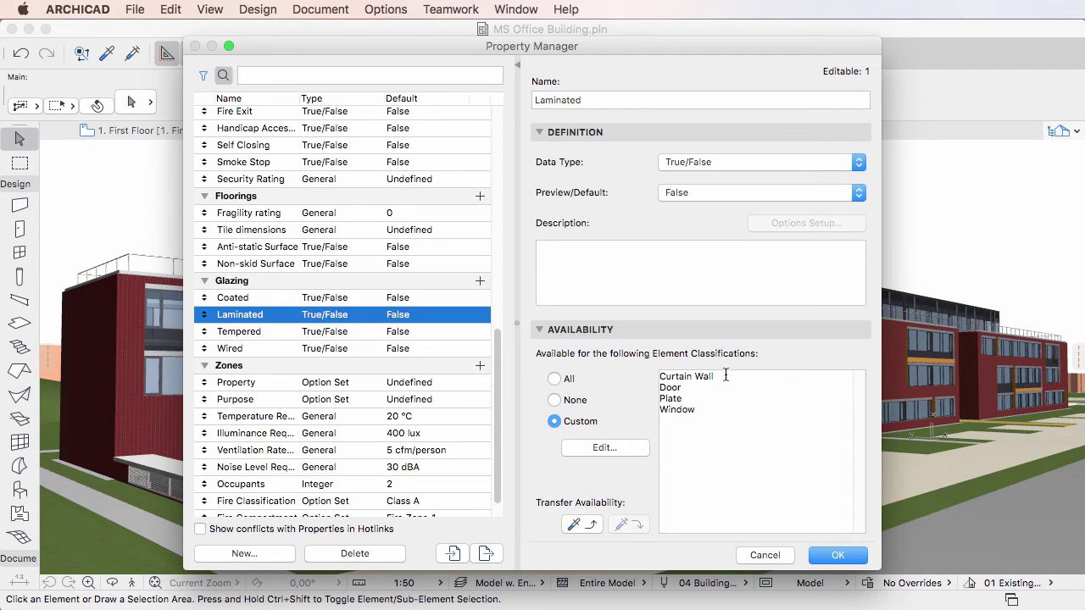
pyautogui.click(838, 555)
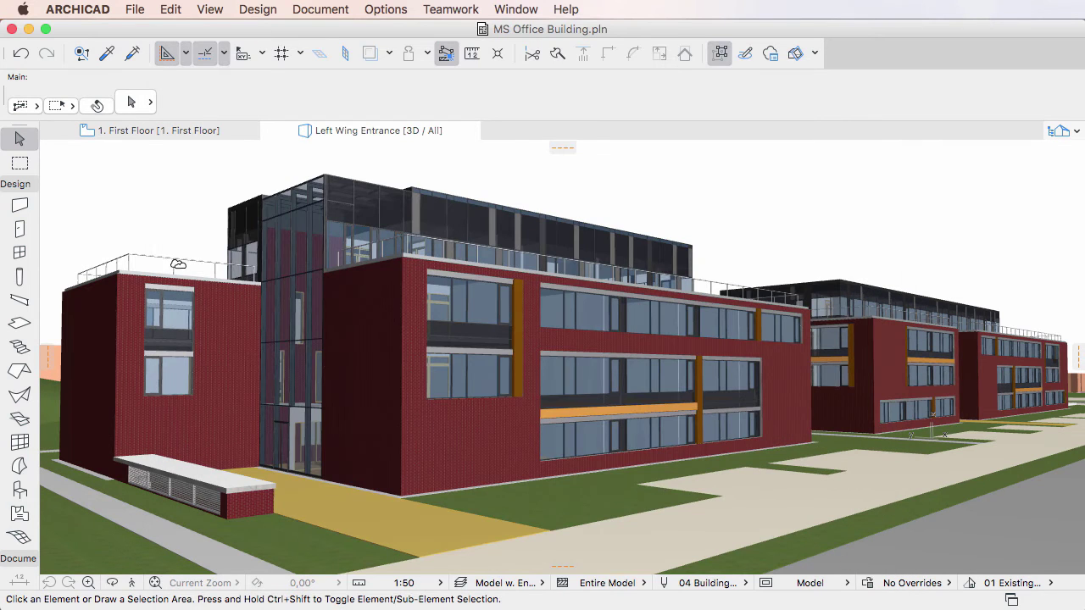
# Review the Laminated property in the Curtain Wall tool's Categories and Properties settings
pyautogui.click(19, 448)
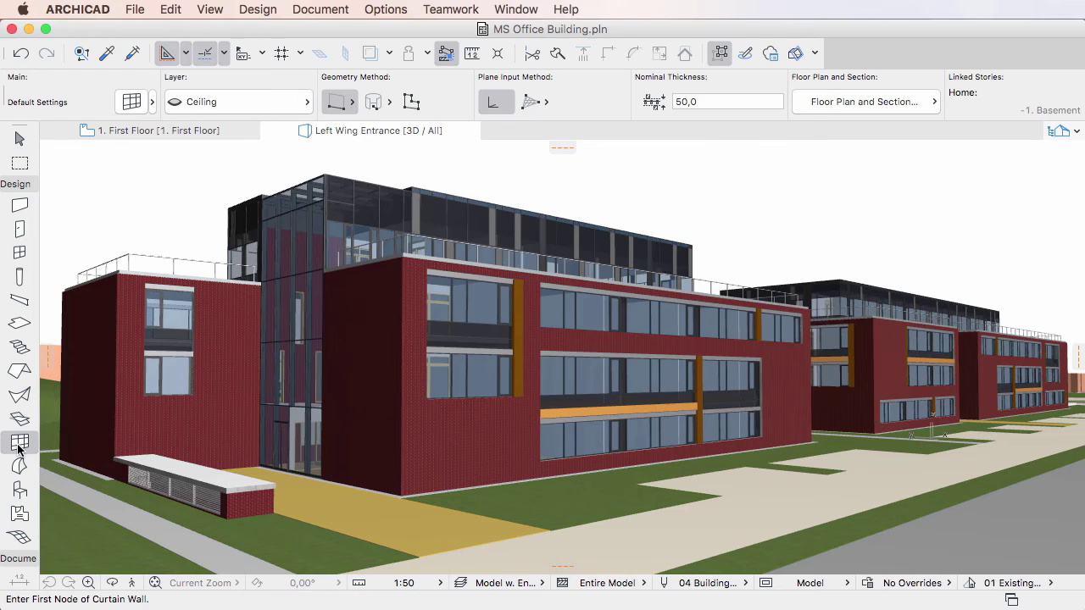
pyautogui.doubleClick(19, 448)
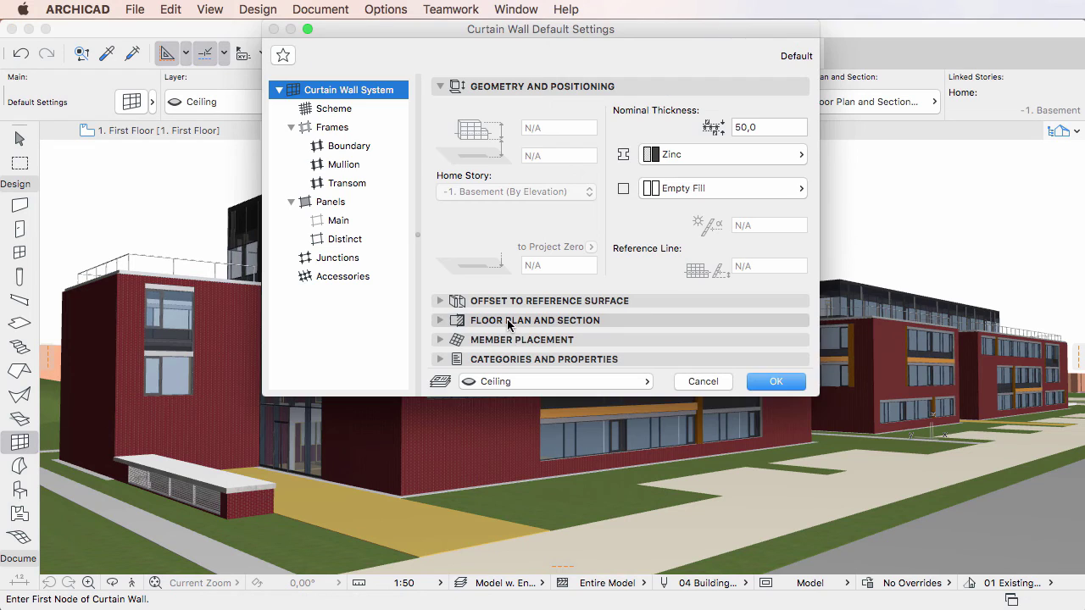
pyautogui.click(585, 359)
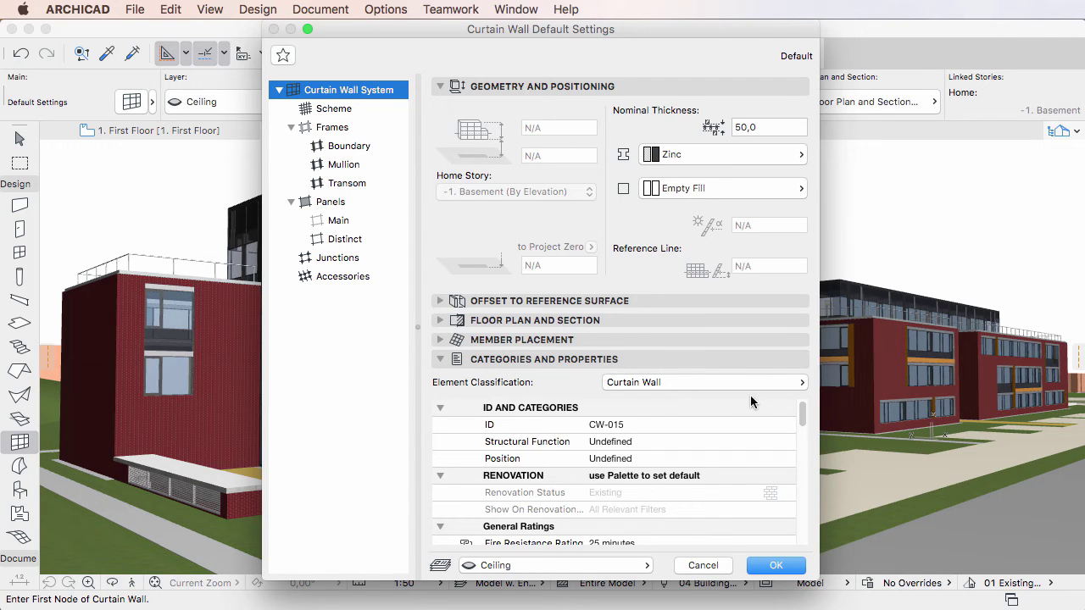
pyautogui.moveTo(804, 413); pyautogui.dragTo(797, 514)
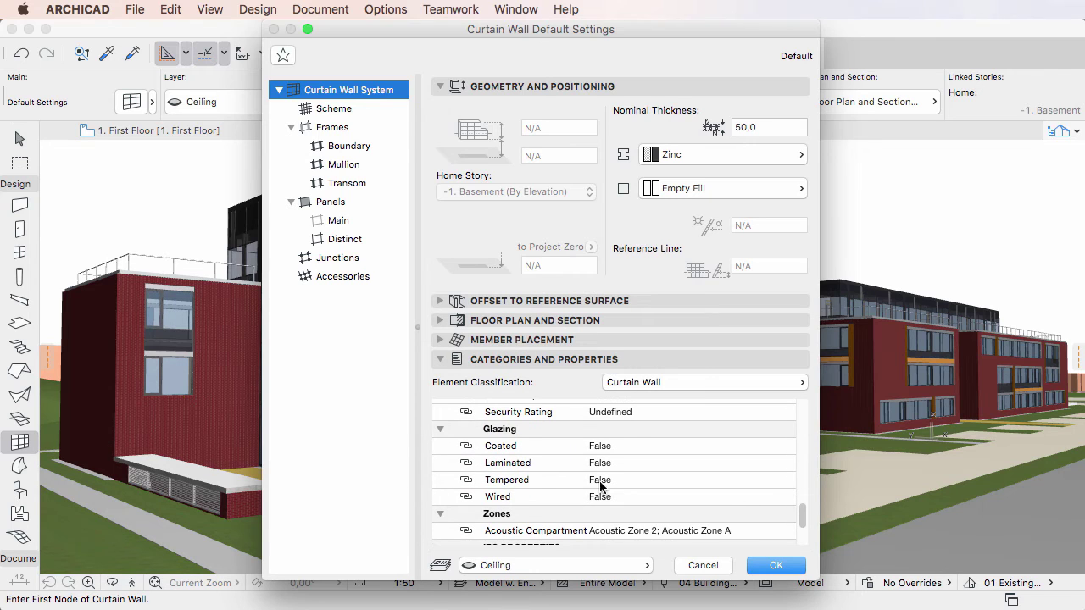
pyautogui.click(543, 463)
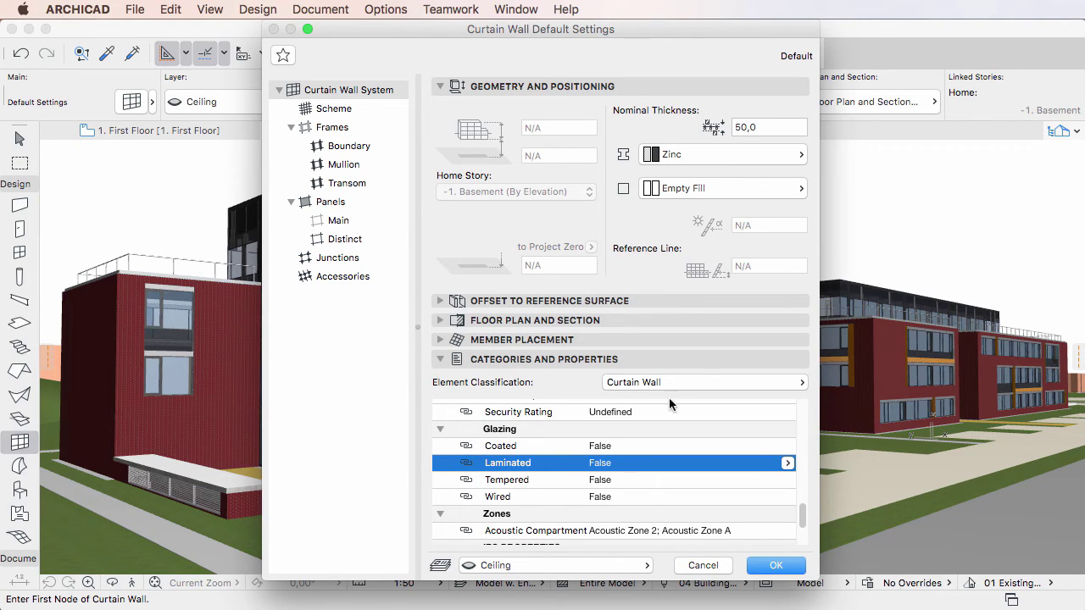
# Preview the properties for Ceiling classification, then cancel the Curtain Wall settings unchanged
pyautogui.click(769, 383)
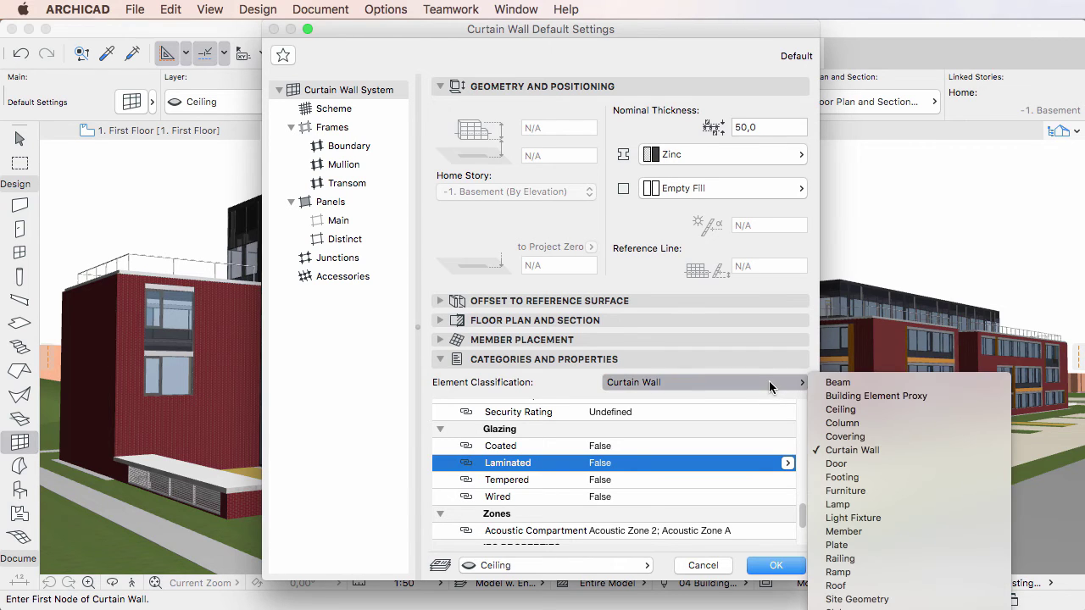
pyautogui.click(875, 411)
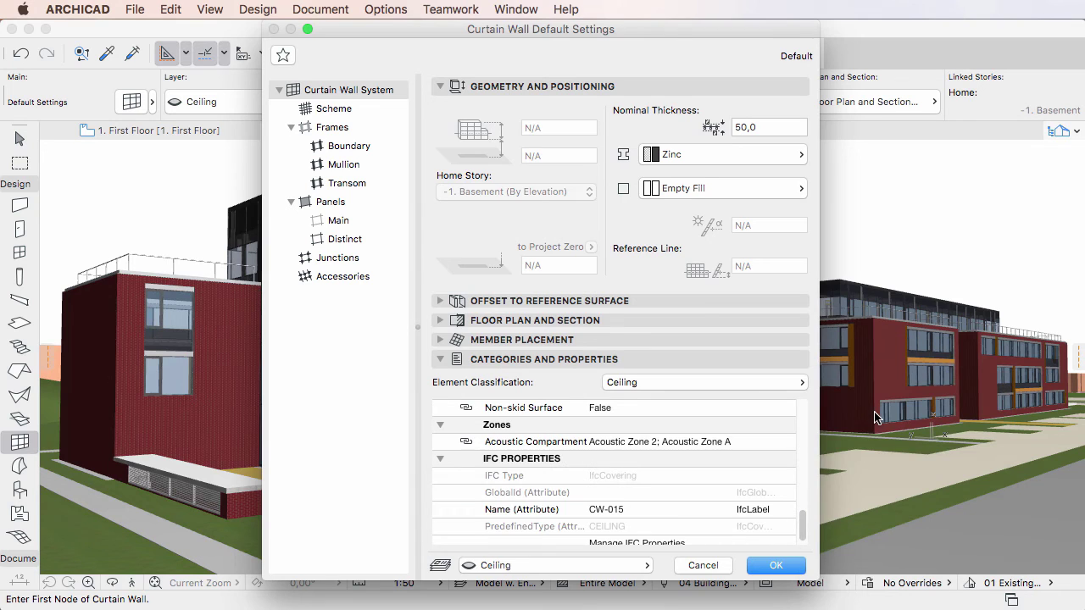
pyautogui.moveTo(805, 531)
pyautogui.mouseDown()
pyautogui.moveTo(807, 412)
pyautogui.moveTo(799, 523)
pyautogui.mouseUp()
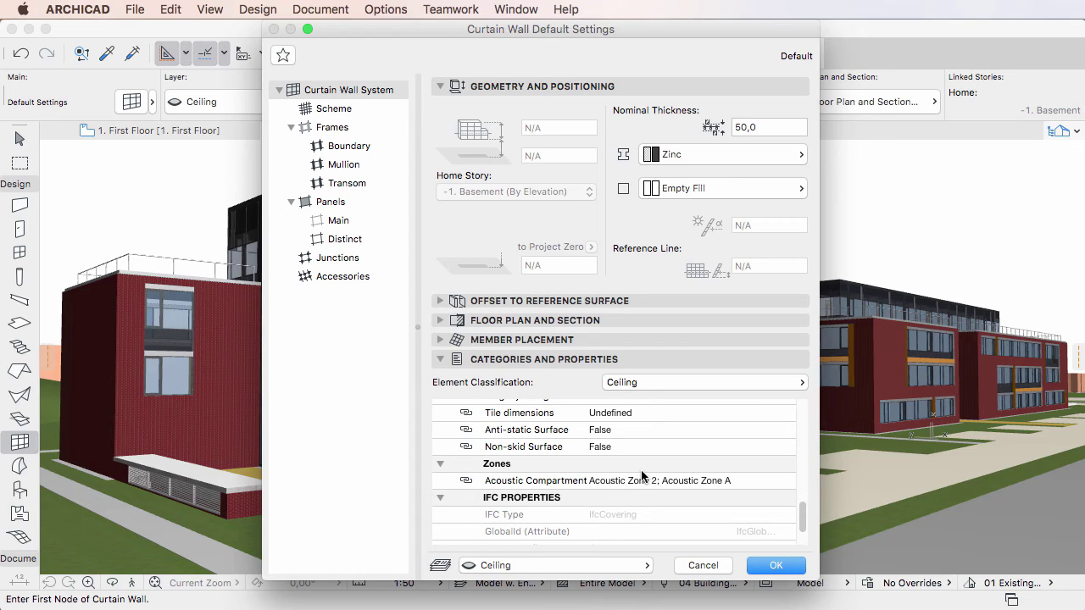
pyautogui.click(723, 568)
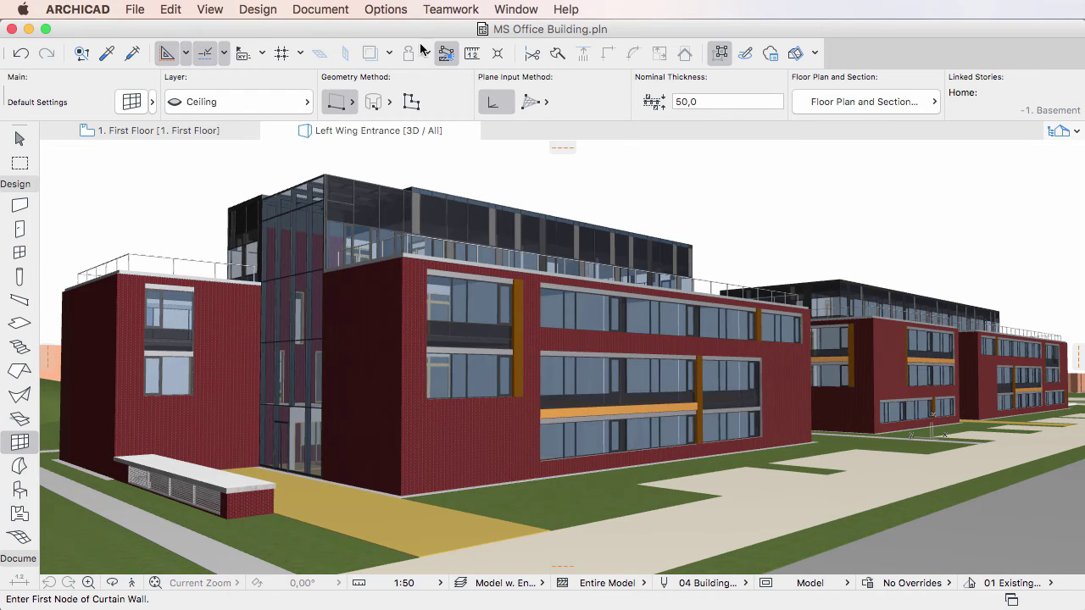
# Reopen the Property Manager and show Fire Compartment in the Zones group
pyautogui.click(387, 9)
pyautogui.click(510, 51)
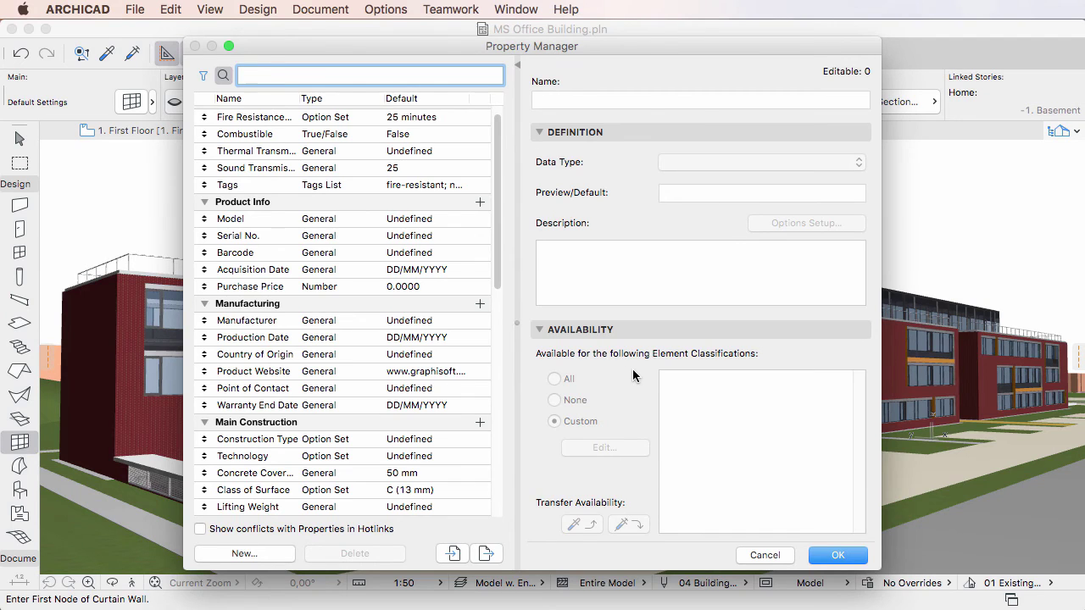
pyautogui.moveTo(499, 273); pyautogui.dragTo(497, 516)
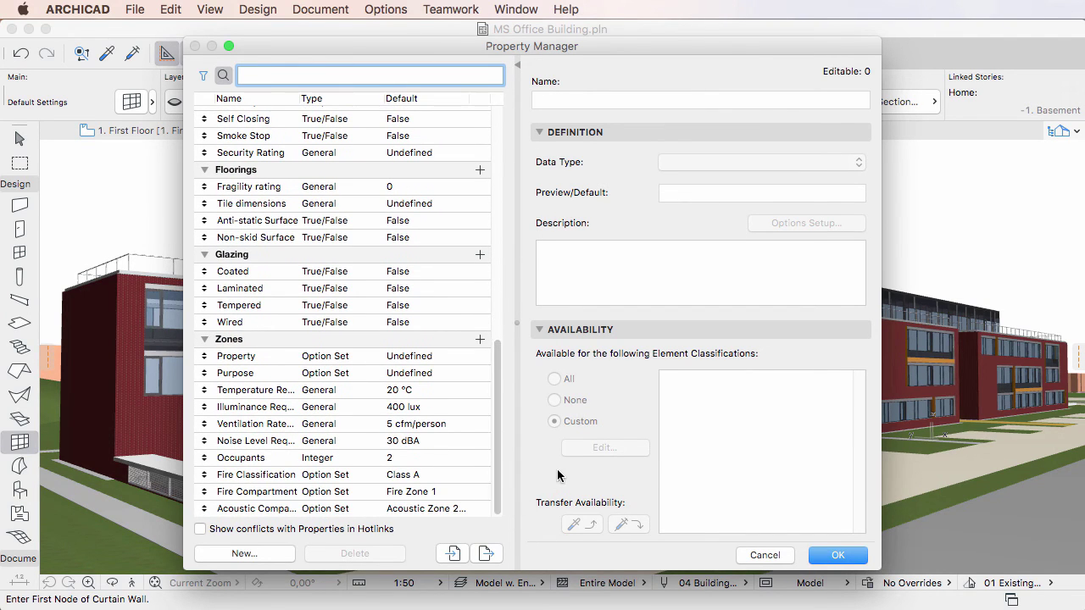
pyautogui.click(257, 492)
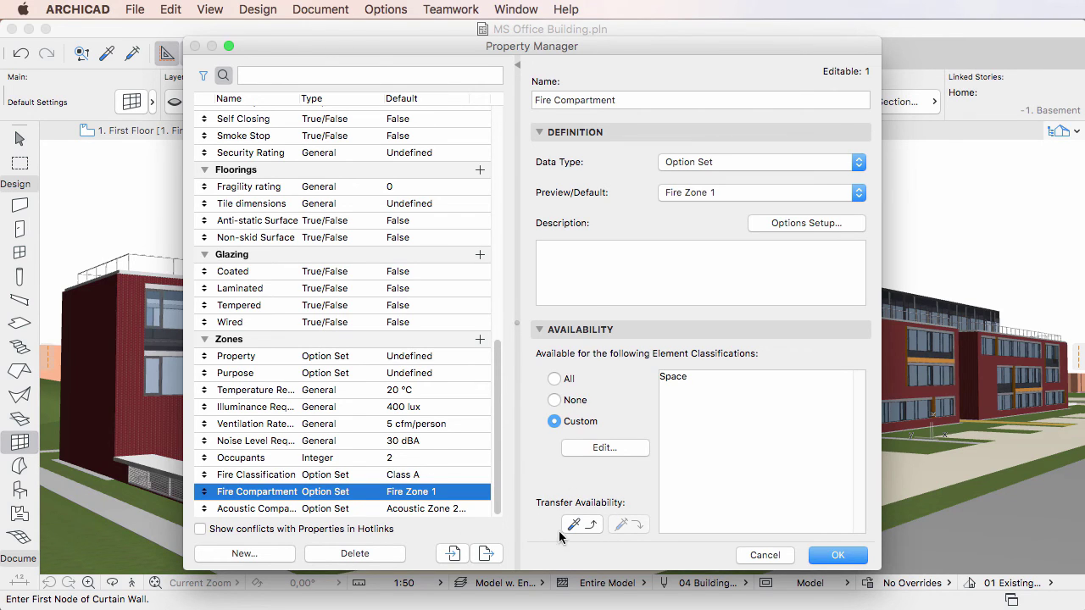
# Select only Fire Compartment and pick up its Space-only availability
pyautogui.keyDown('super'); pyautogui.click(363, 494); pyautogui.keyUp('super')
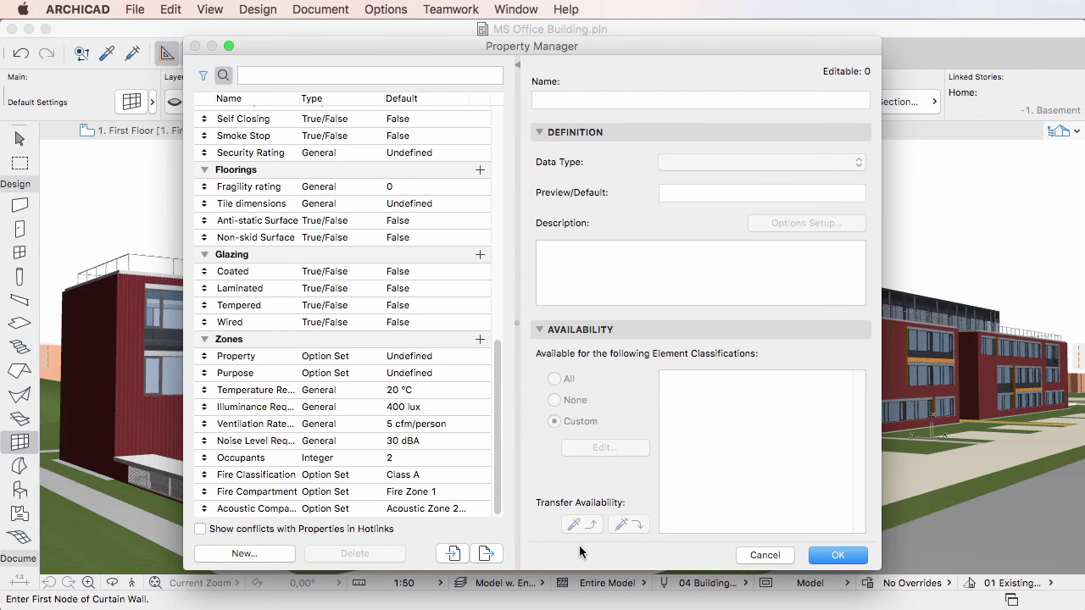
pyautogui.click(278, 491)
pyautogui.keyDown('shift'); pyautogui.click(278, 475); pyautogui.keyUp('shift')
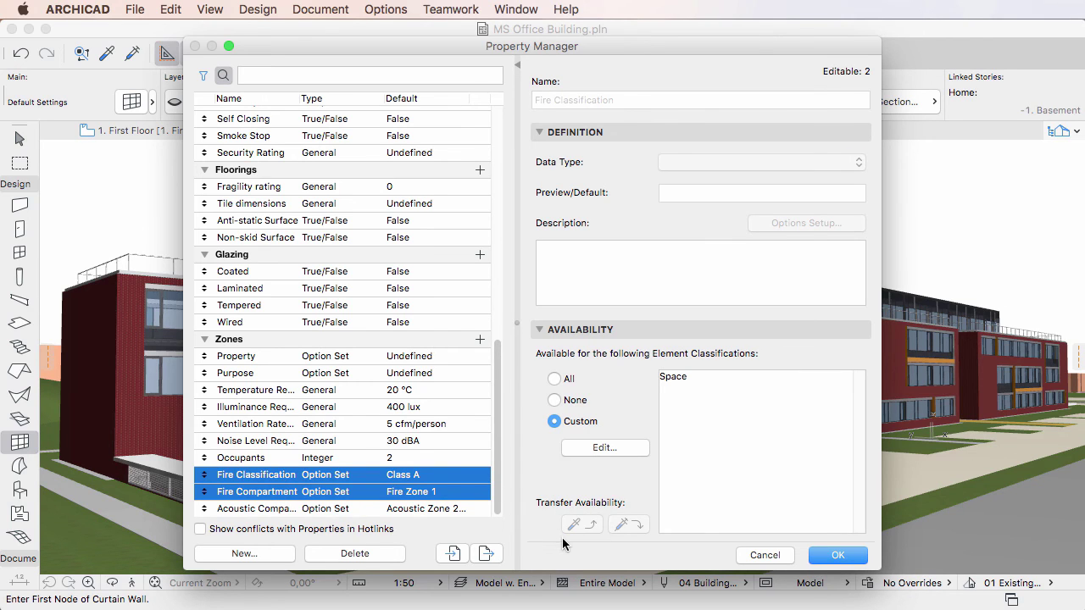
pyautogui.click(264, 340)
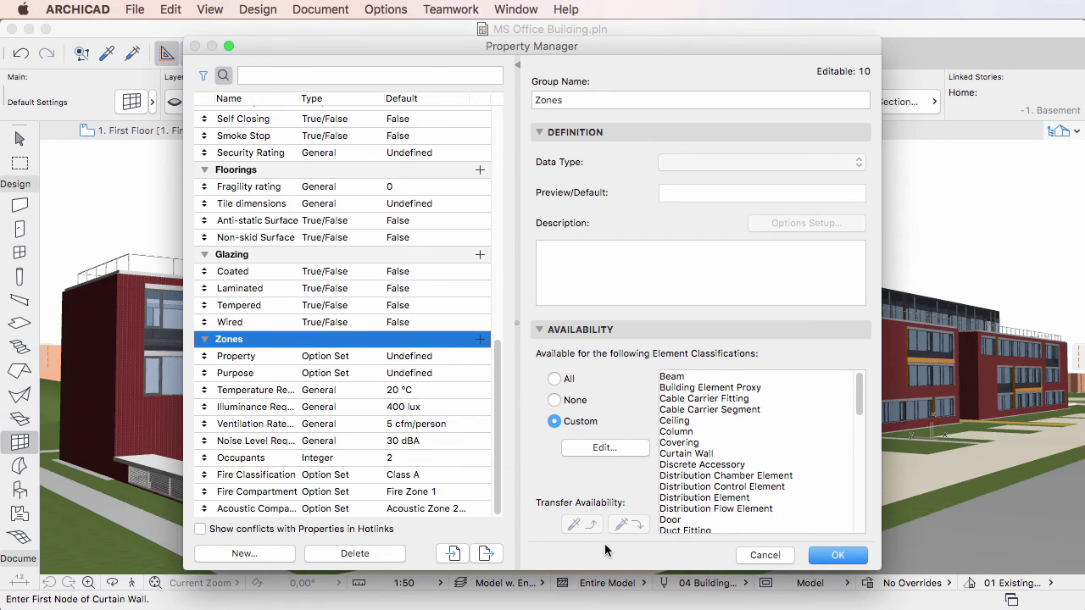
pyautogui.click(248, 493)
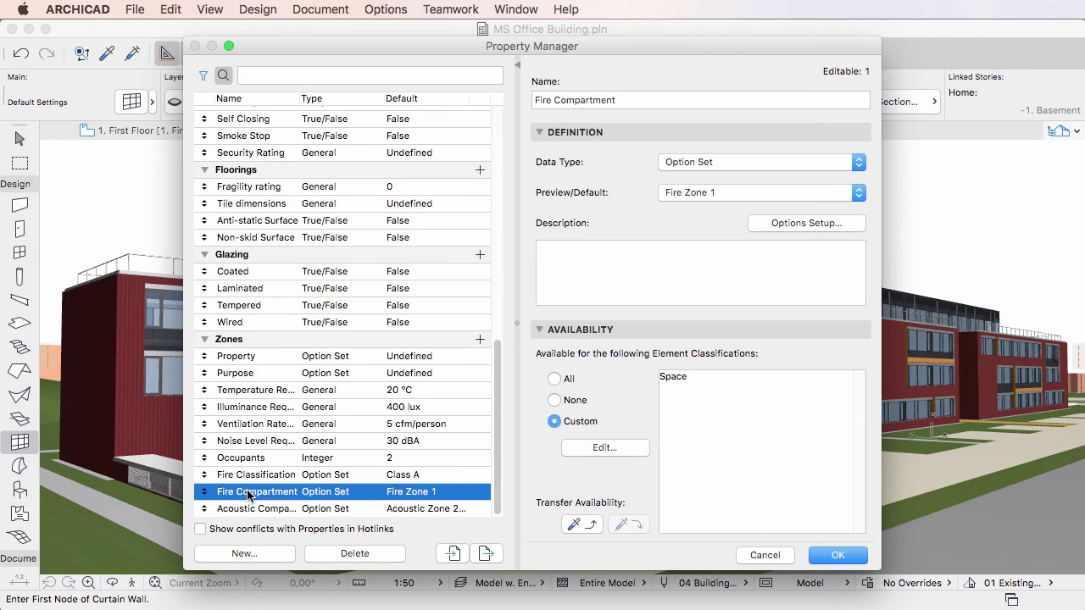
pyautogui.click(597, 525)
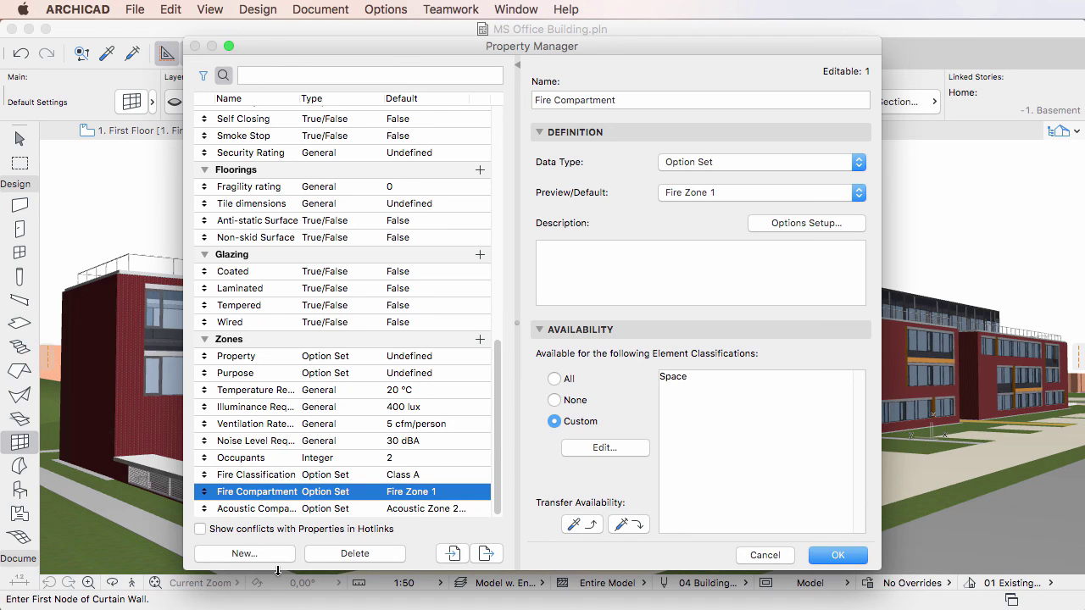
# Transfer the picked-up availability to the Acoustic Compartment property
pyautogui.click(273, 511)
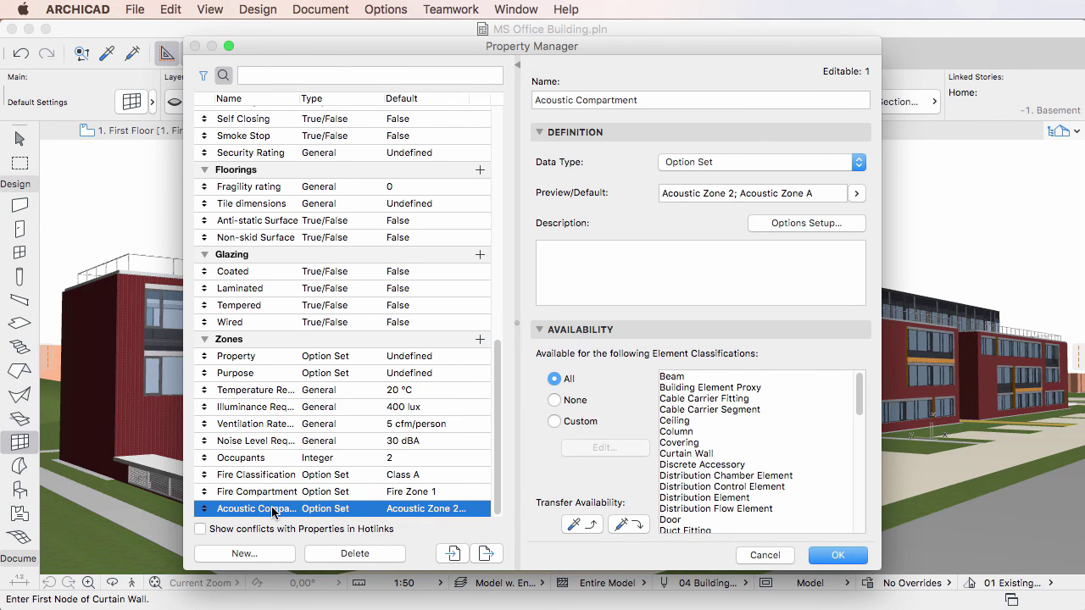
pyautogui.click(640, 527)
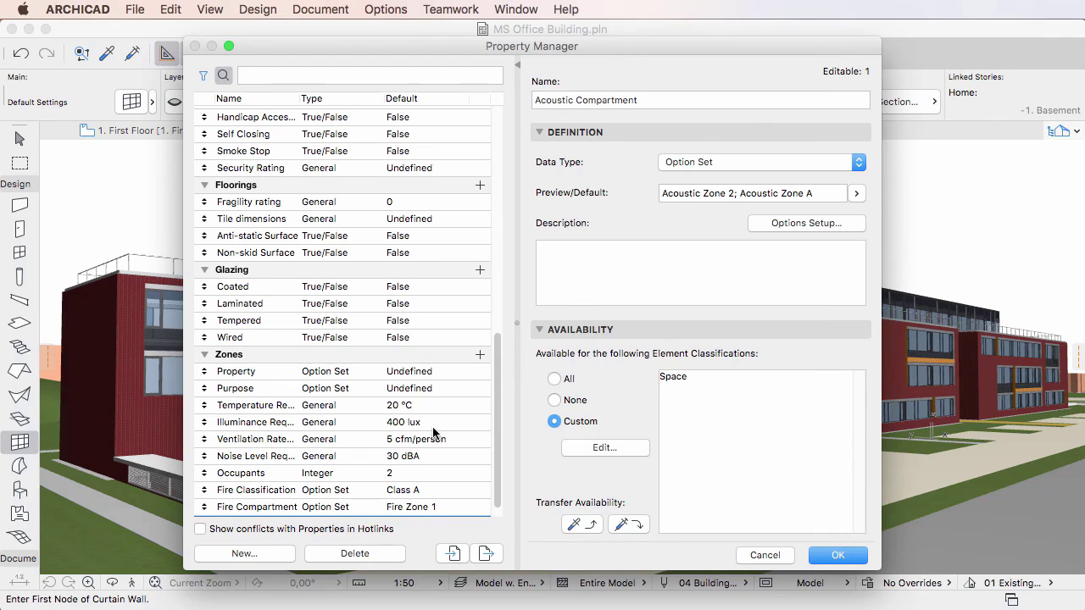
pyautogui.scroll(-1, 437, 436)
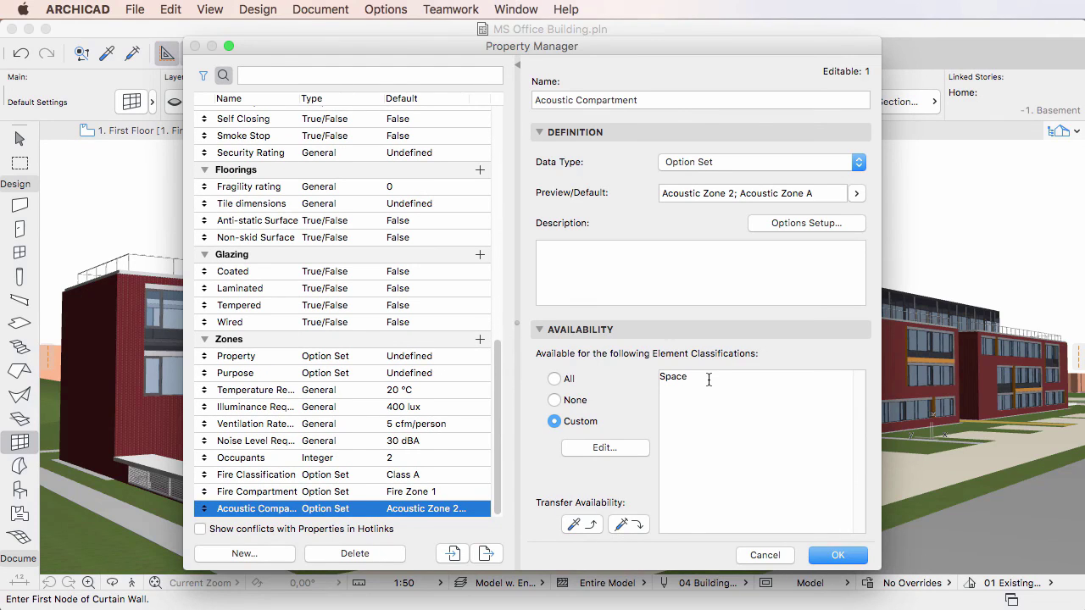